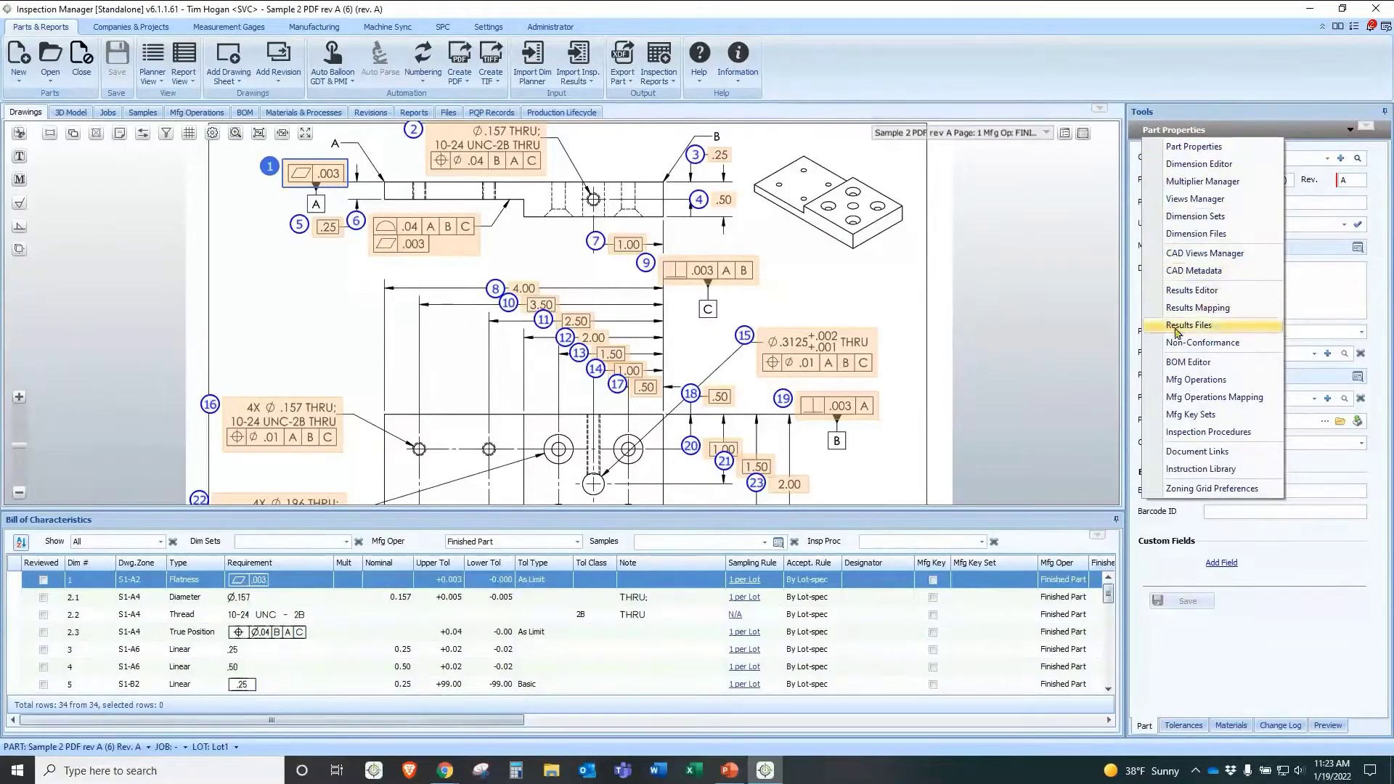
Show the Mfg Operations list, then zoom out and pan to see the whole drawing sheet
click(1183, 380)
scroll(899, 323, down, 2)
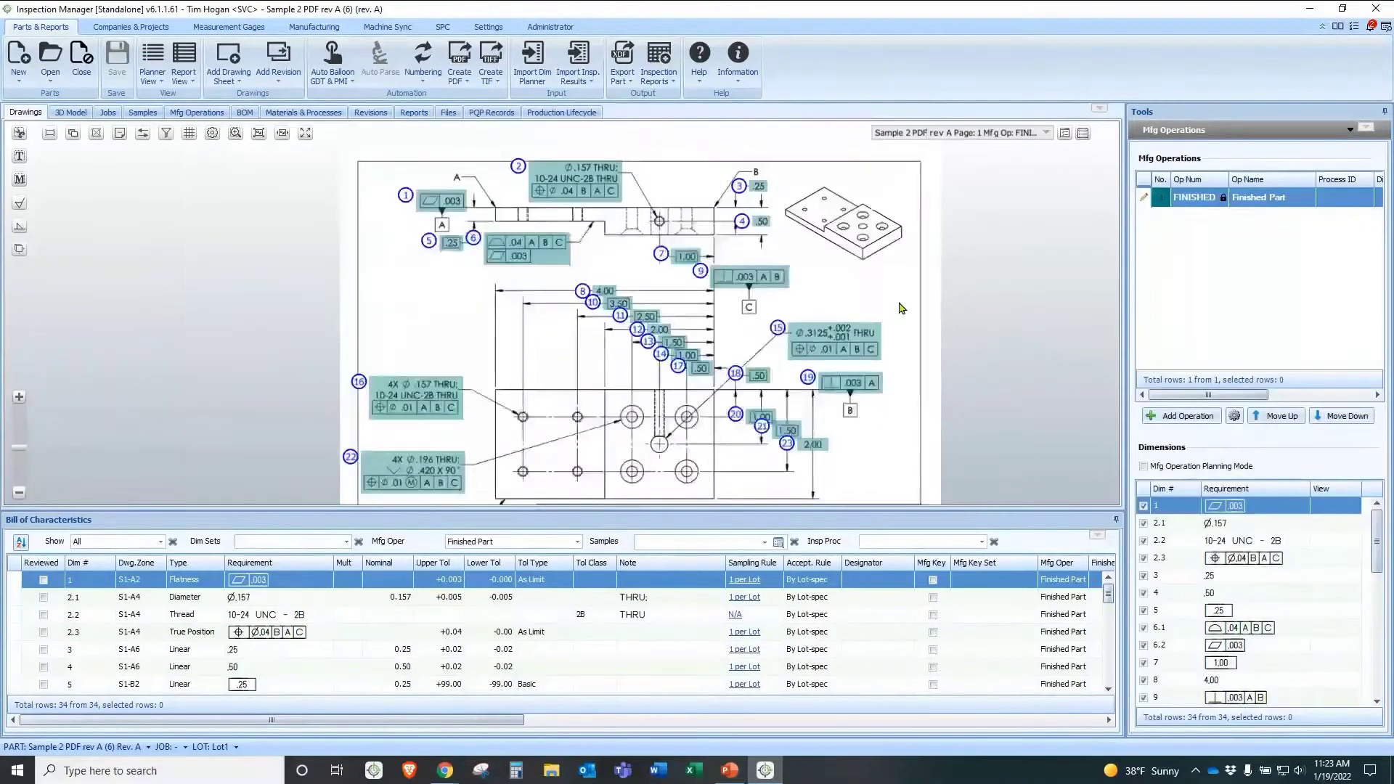
middle_drag(895, 338, 844, 319)
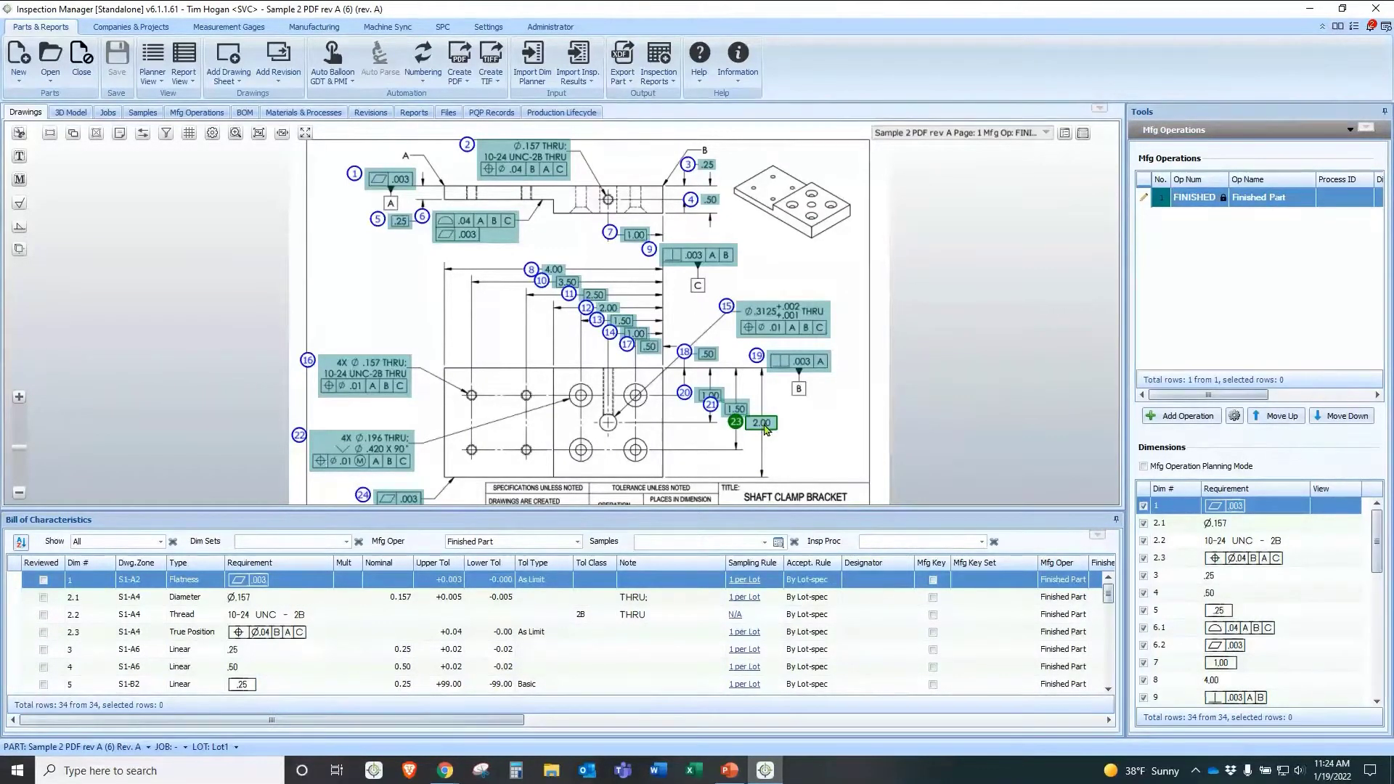
Select balloons 23, 12, 8, 4 and 5 together on the drawing
click(766, 430)
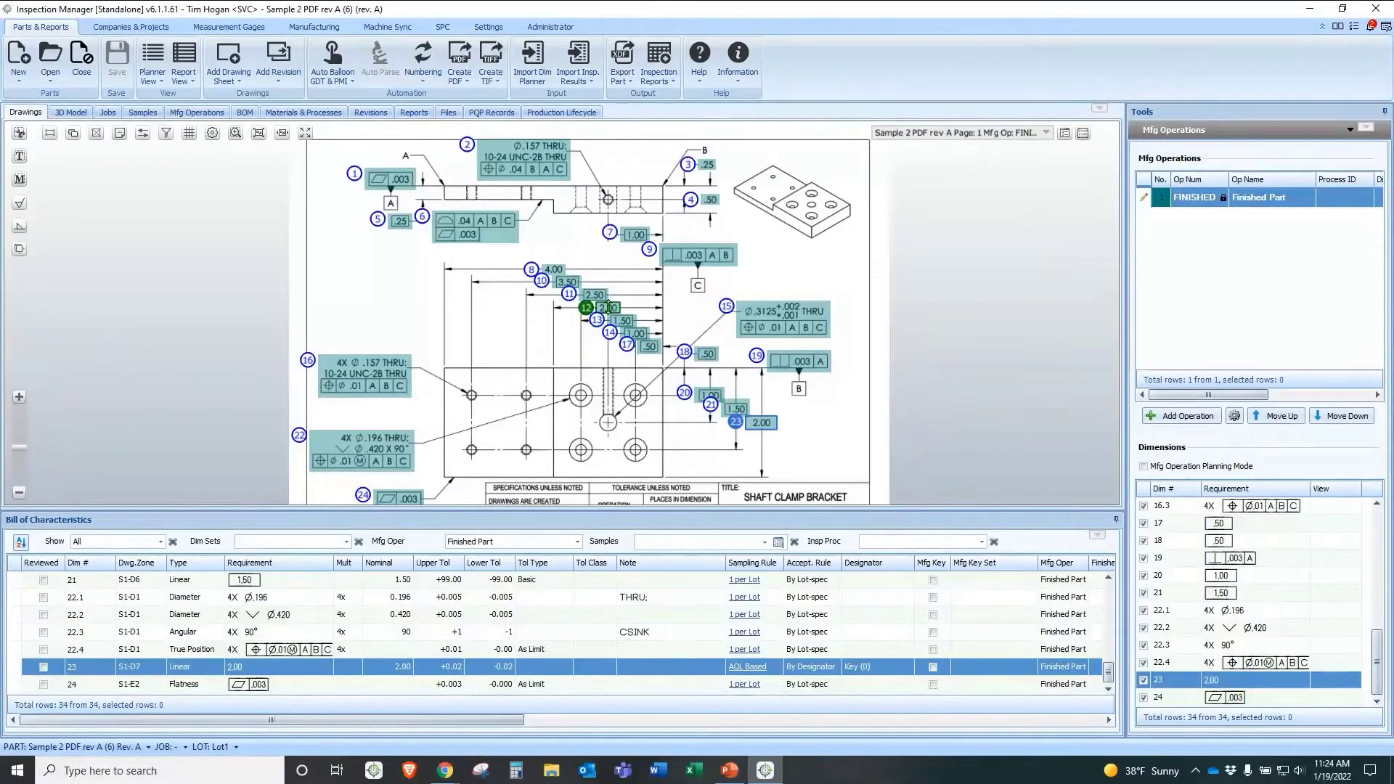
ctrl+click(608, 308)
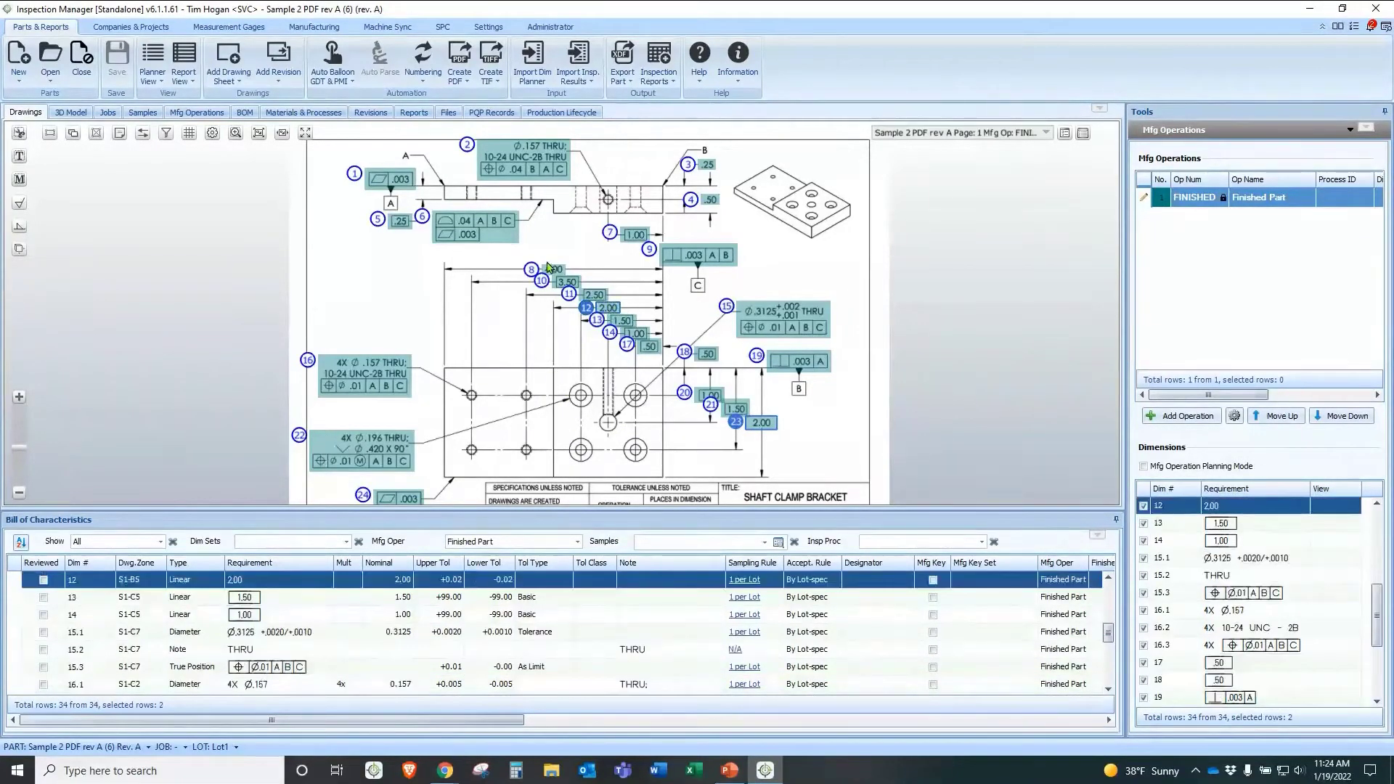
ctrl+click(553, 266)
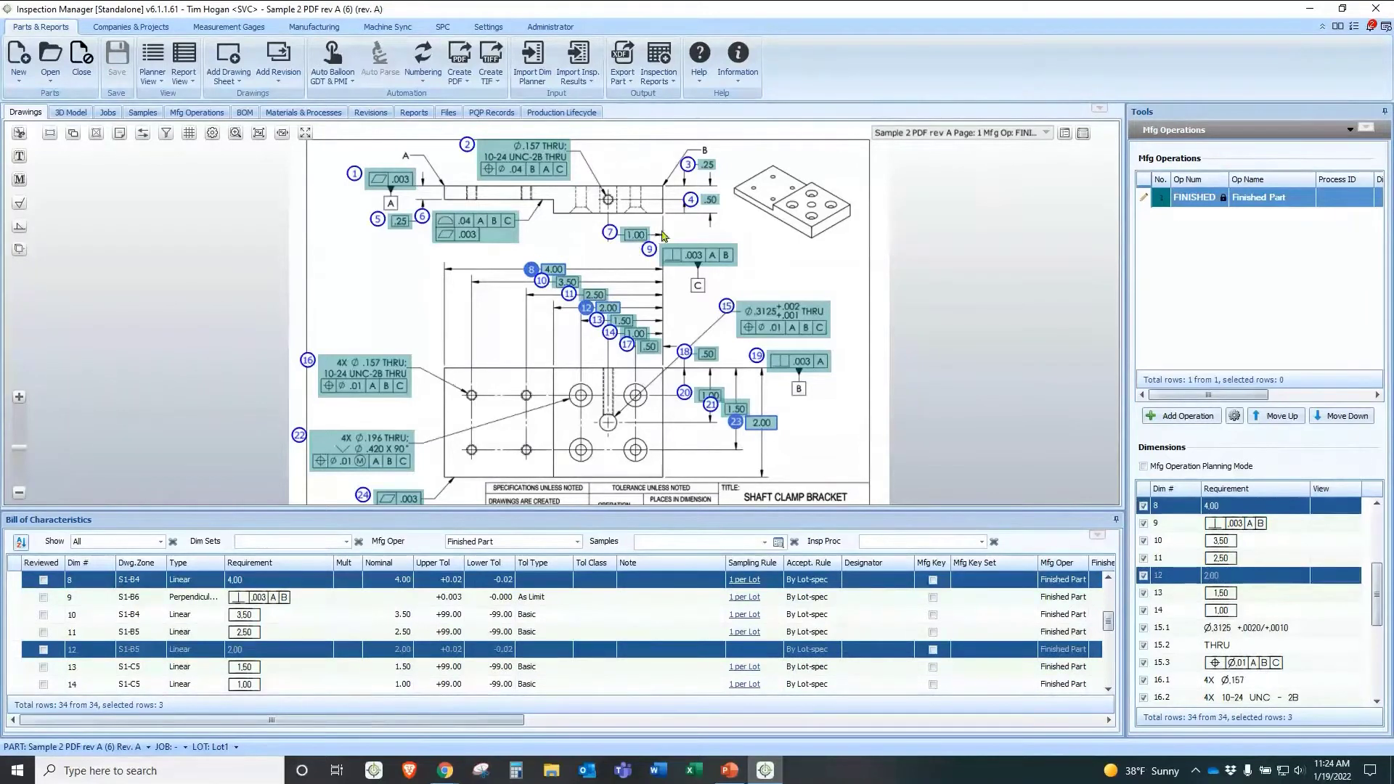
ctrl+click(709, 199)
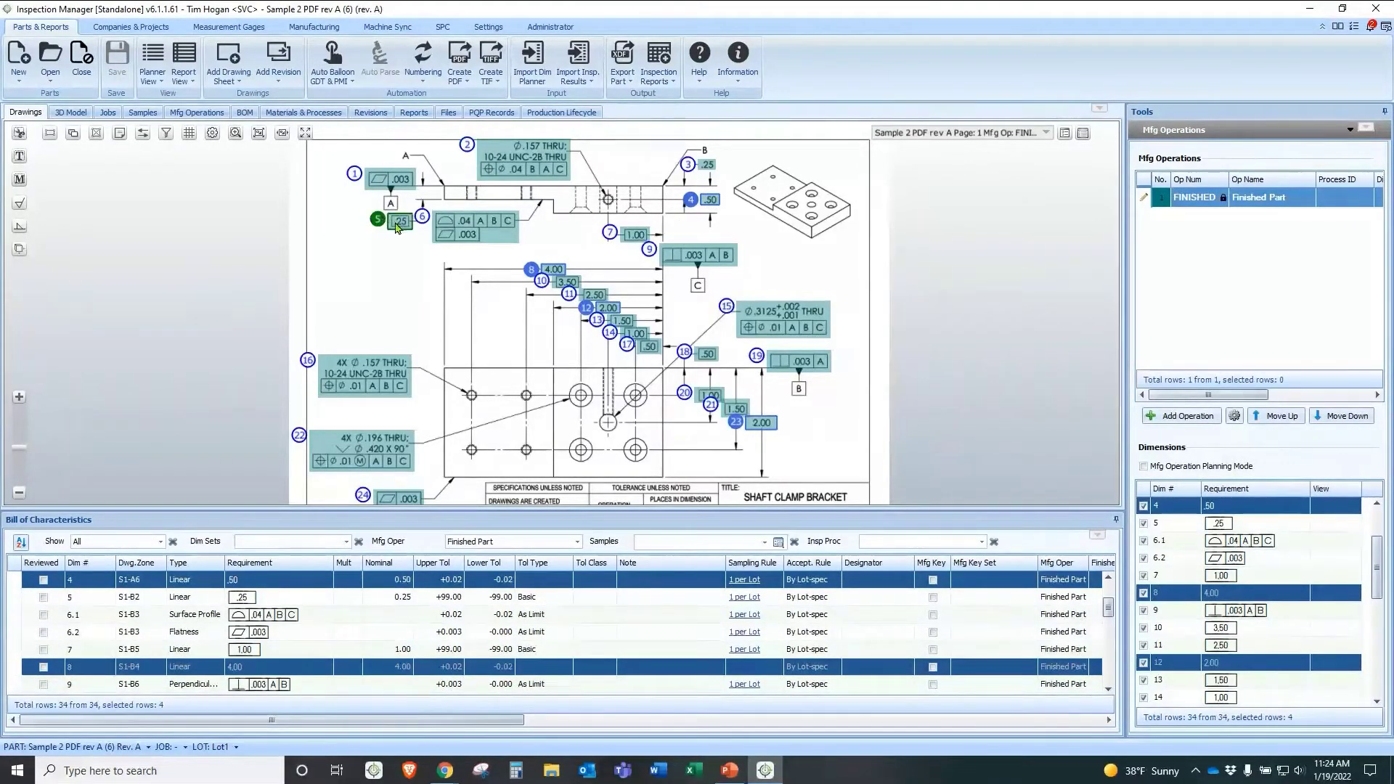
ctrl+click(397, 223)
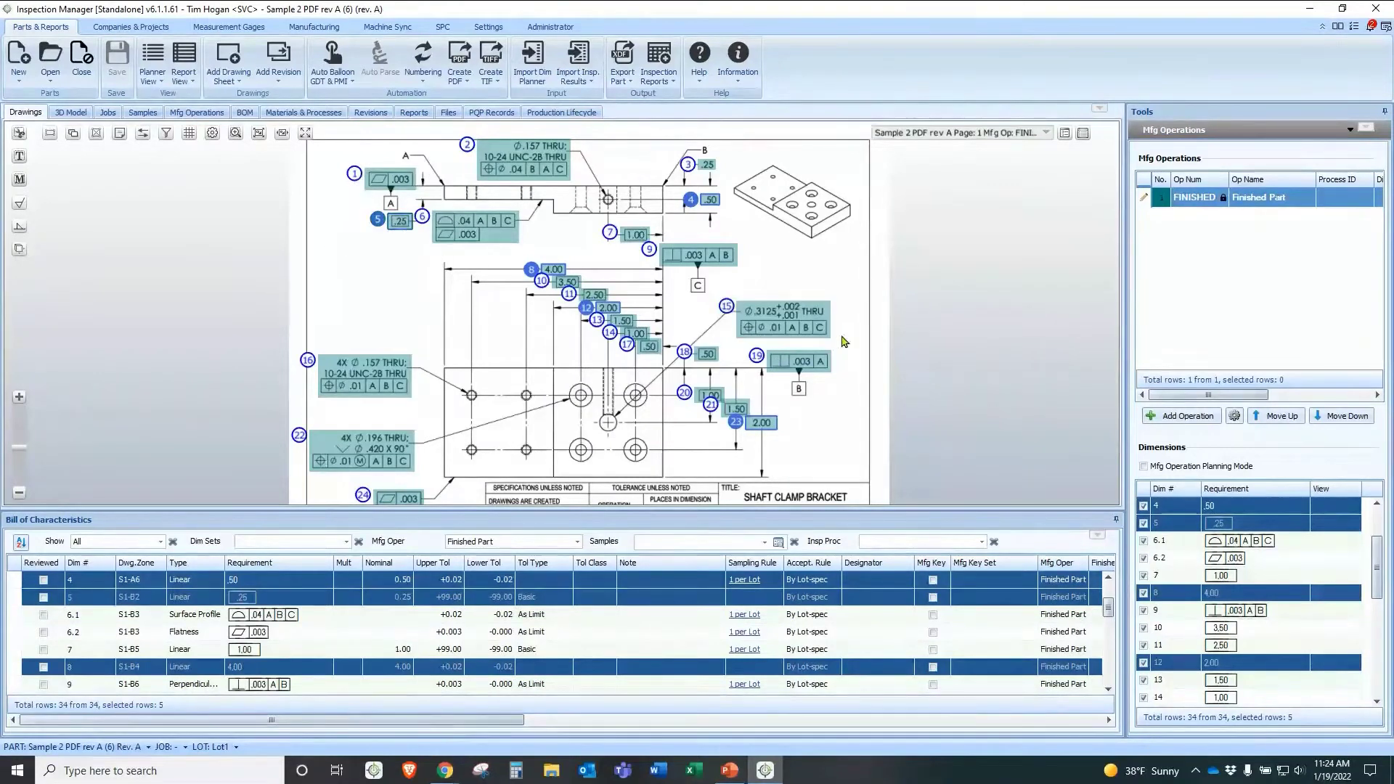
Create Op10 from the five picked dimensions and Op20 from balloons 16, 22 and 24
click(1175, 417)
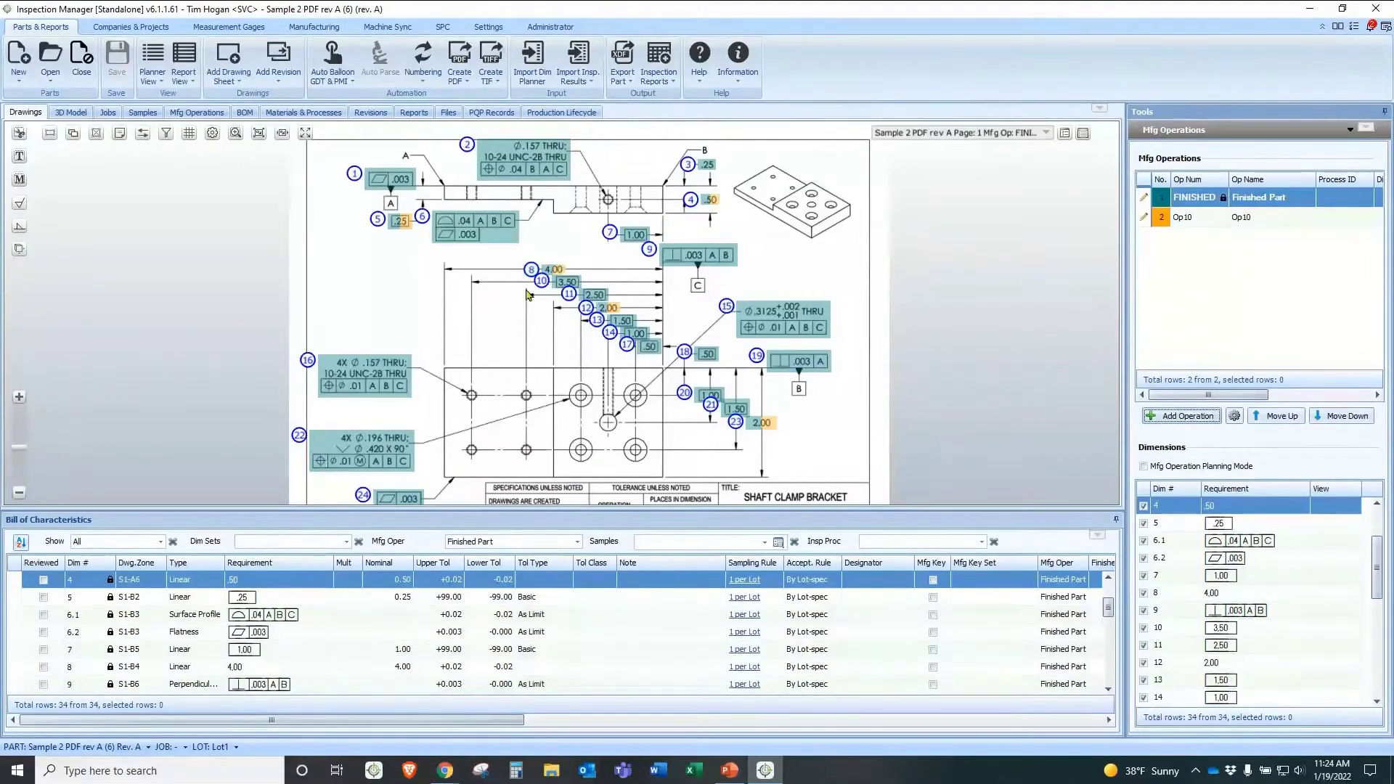
drag(437, 319, 391, 502)
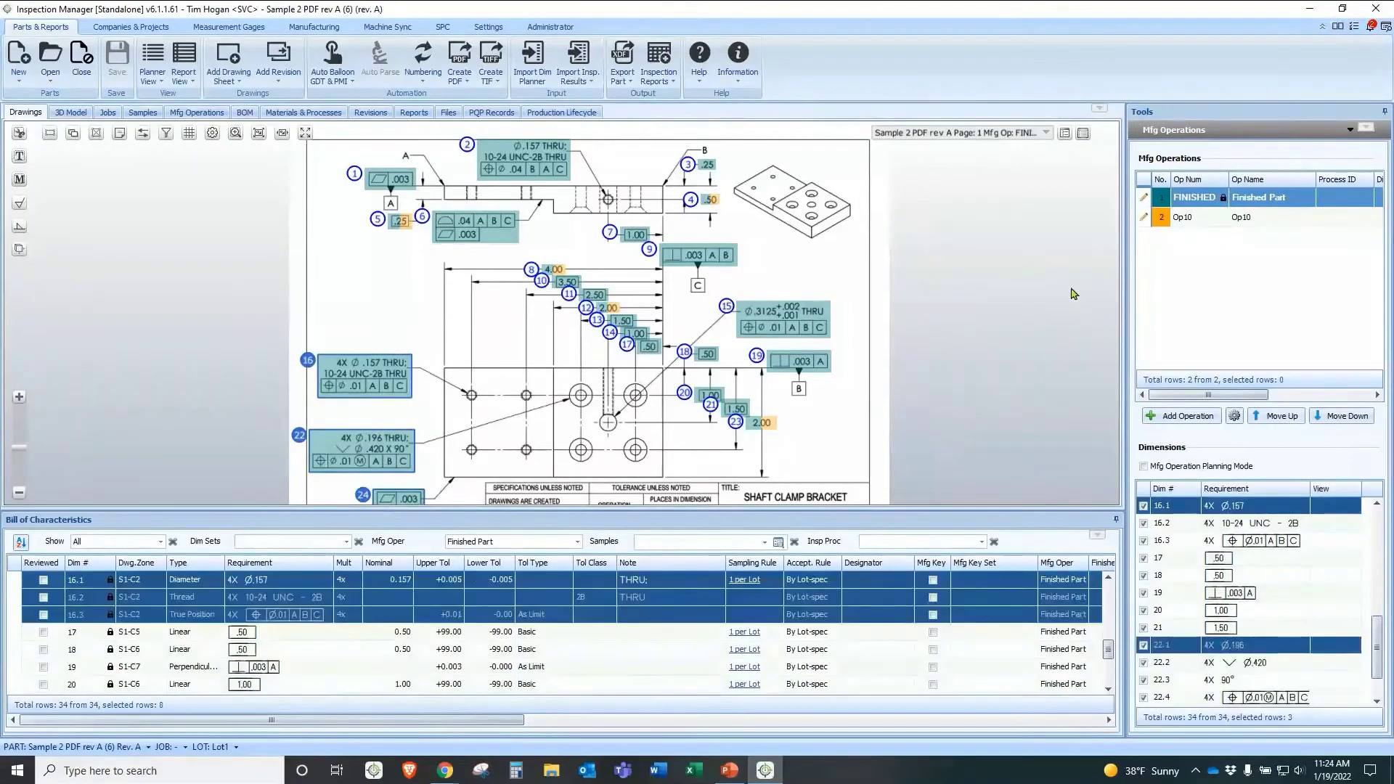
click(1180, 416)
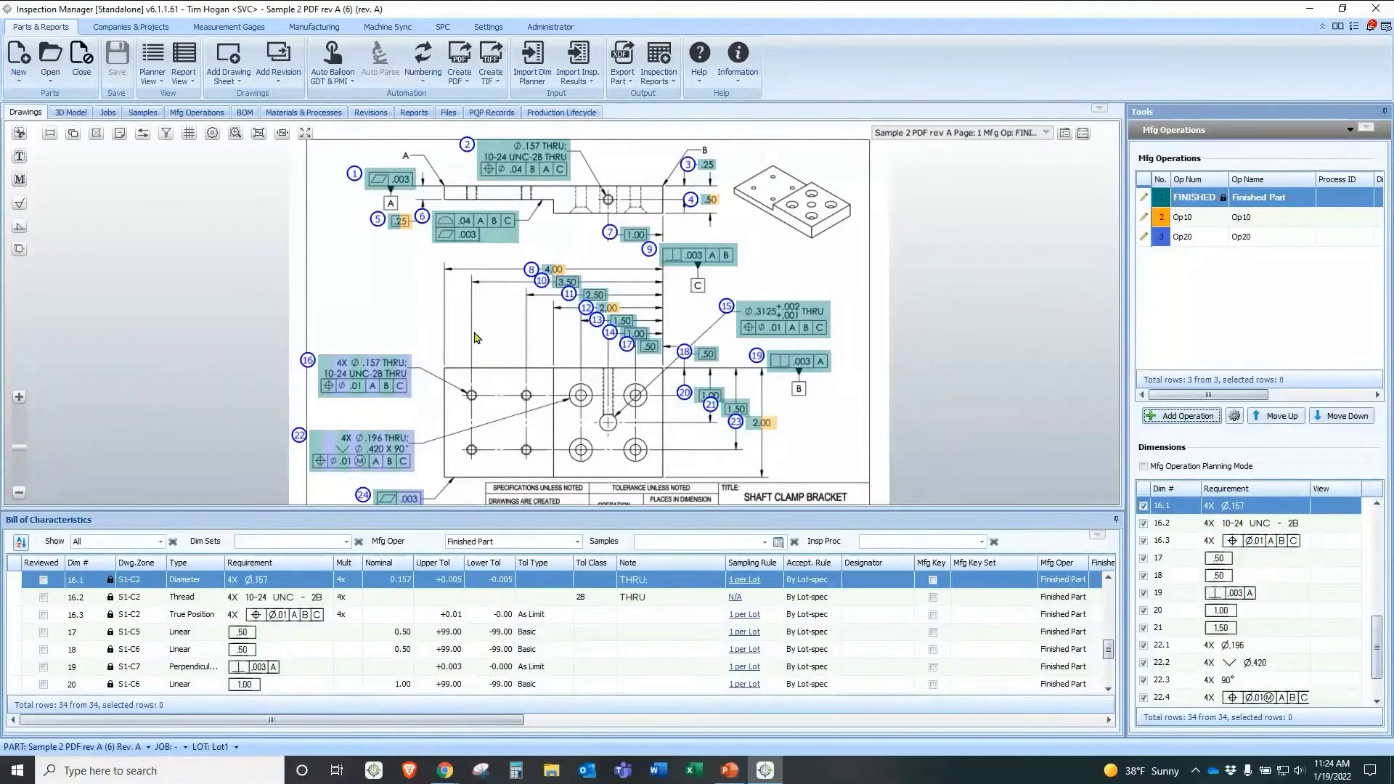
click(1146, 217)
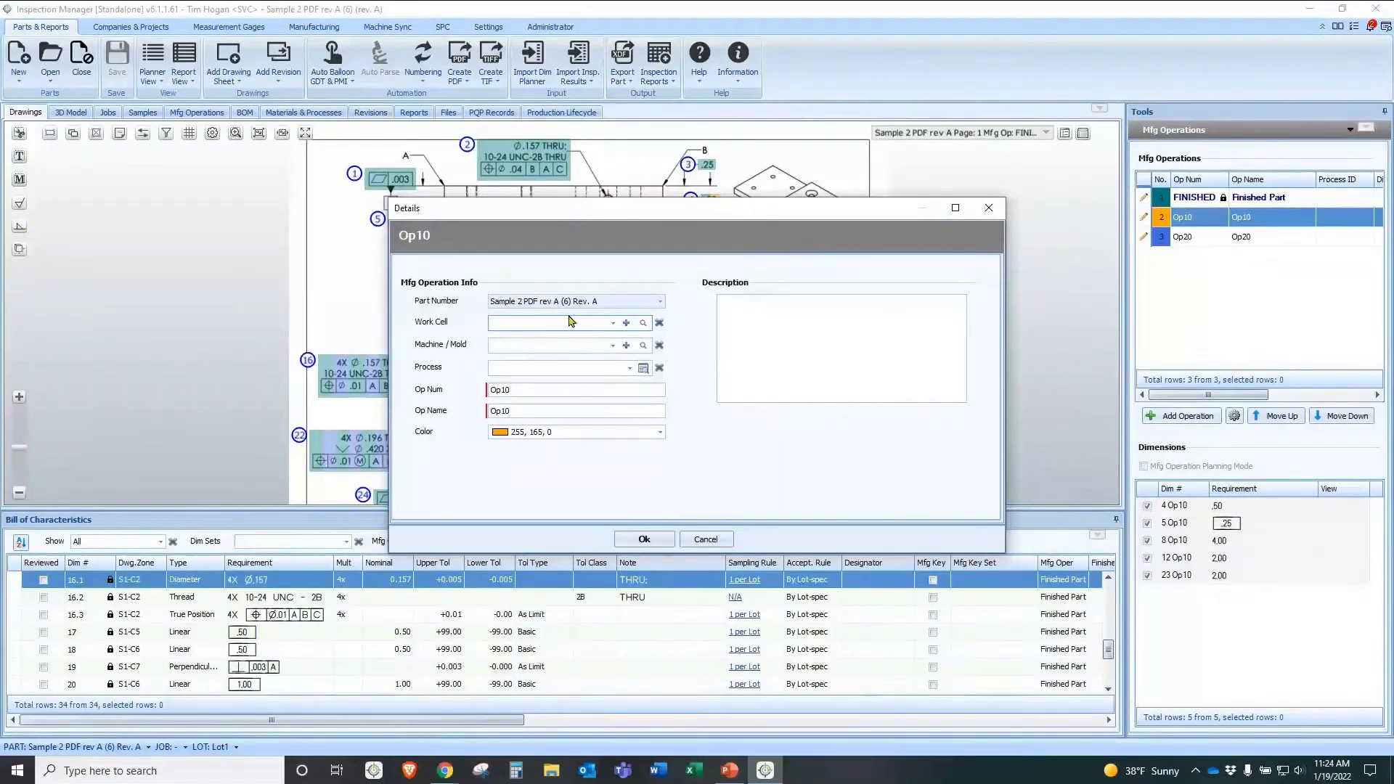
Rename Op10 to Roughing, leaving Work Cell and Machine/Mold unchanged
click(614, 323)
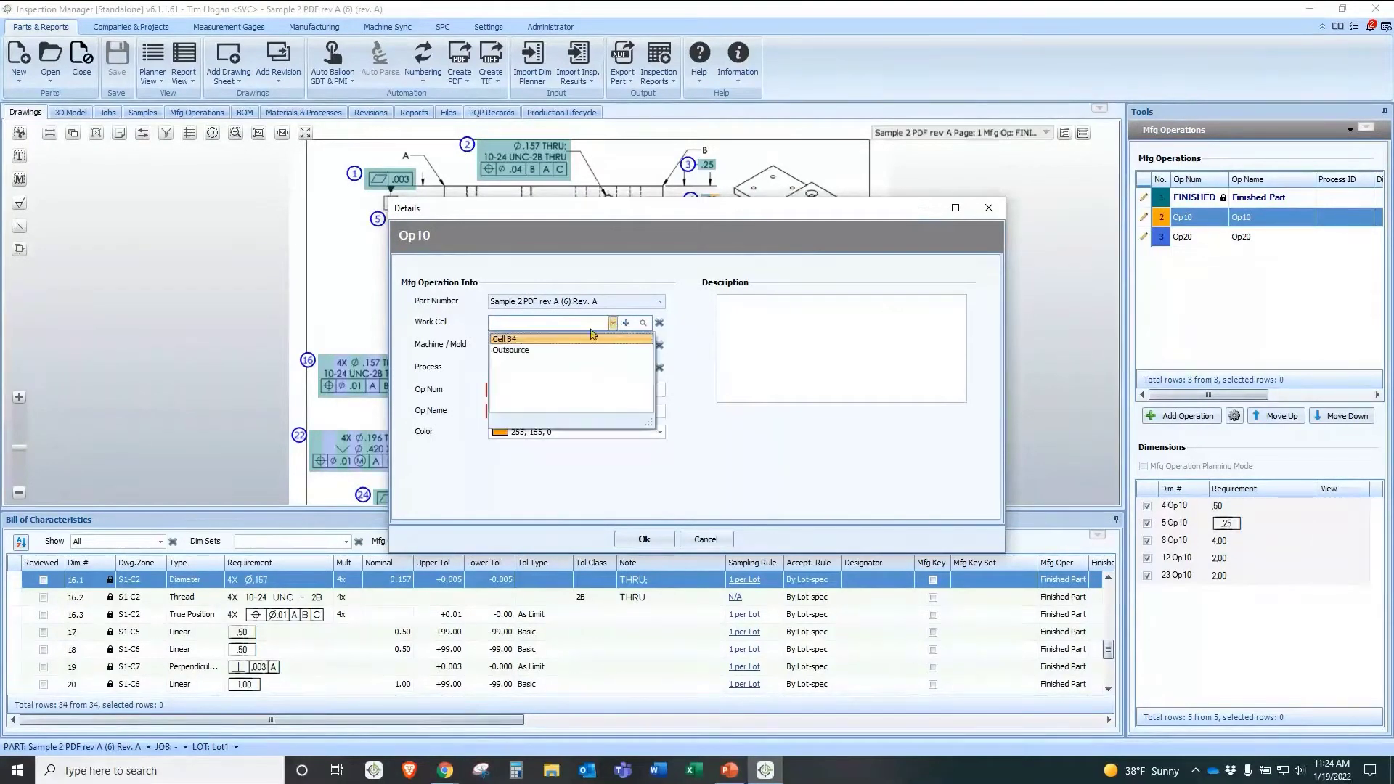
click(470, 323)
click(613, 347)
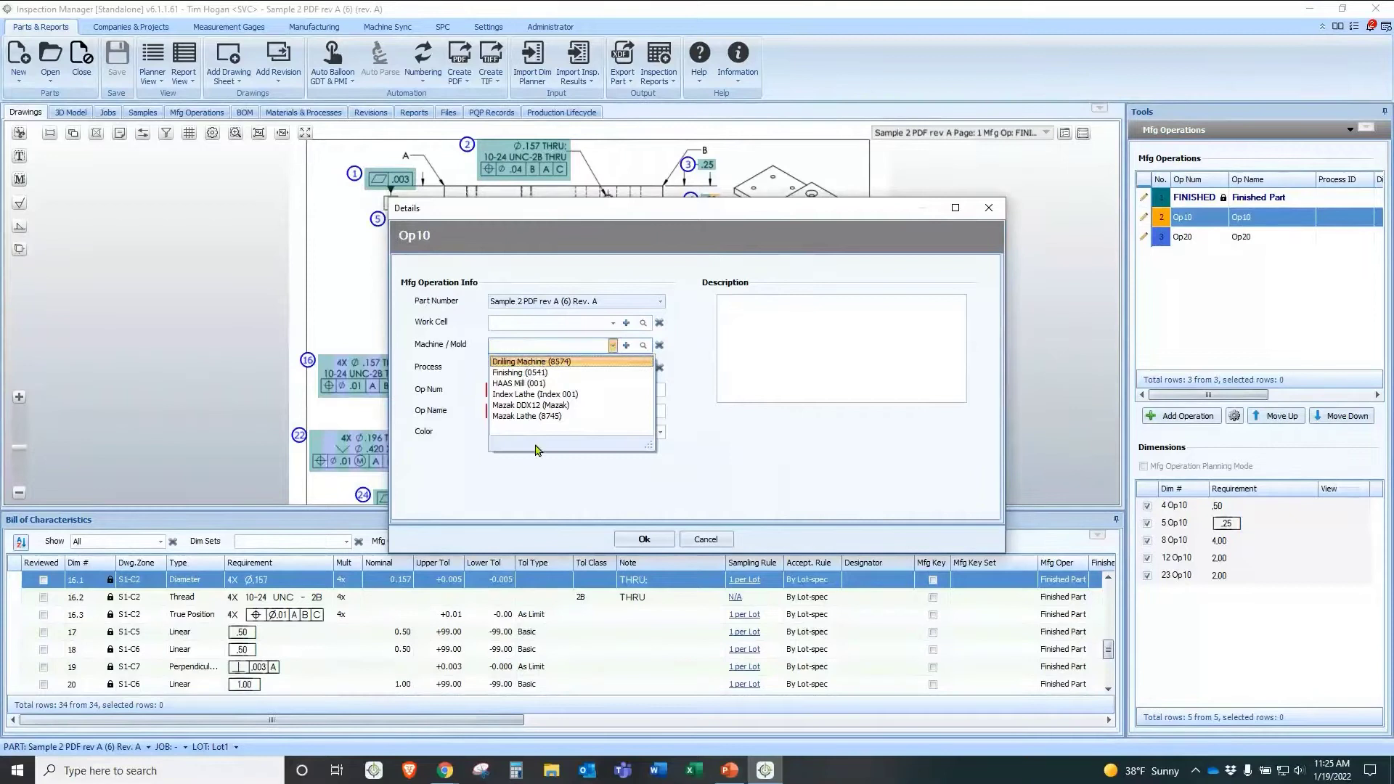
click(458, 353)
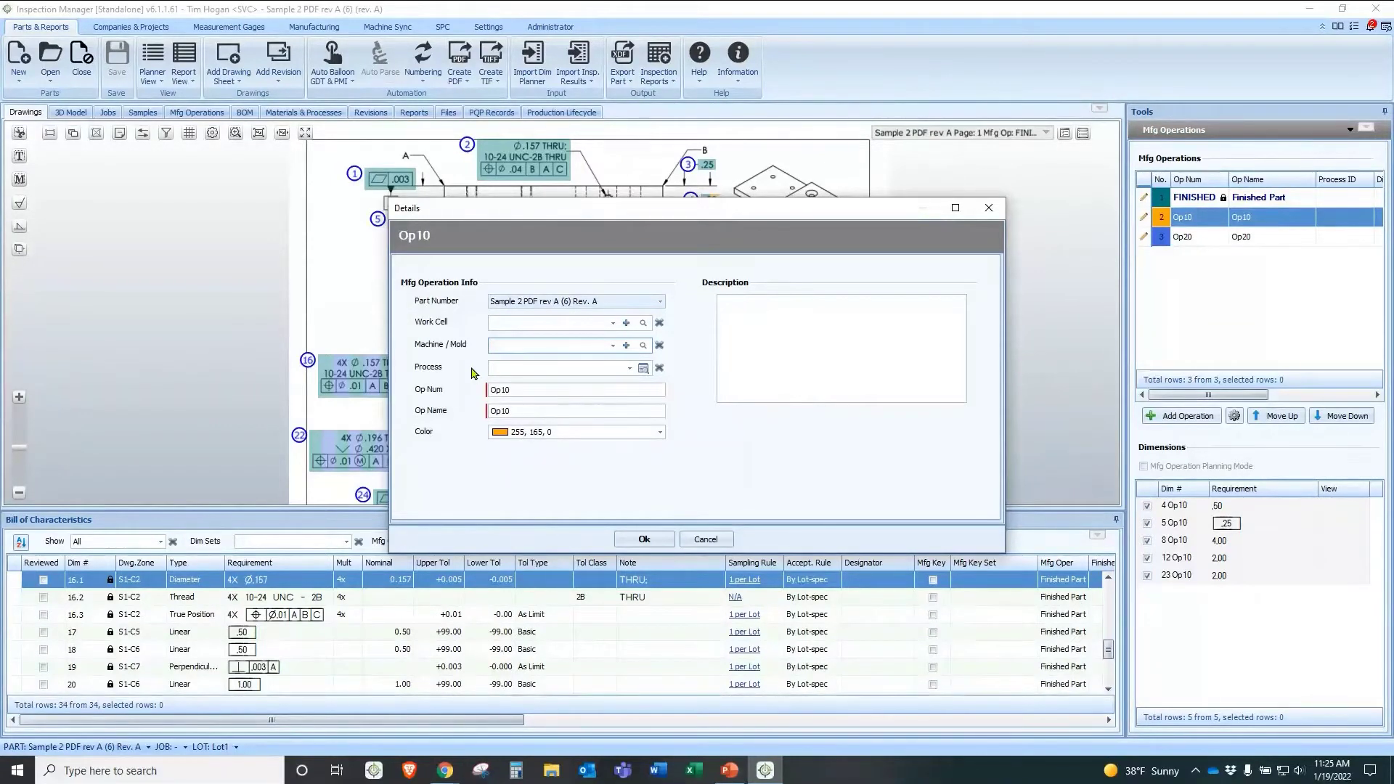
click(520, 412)
double_click(520, 412)
text(Roughing)
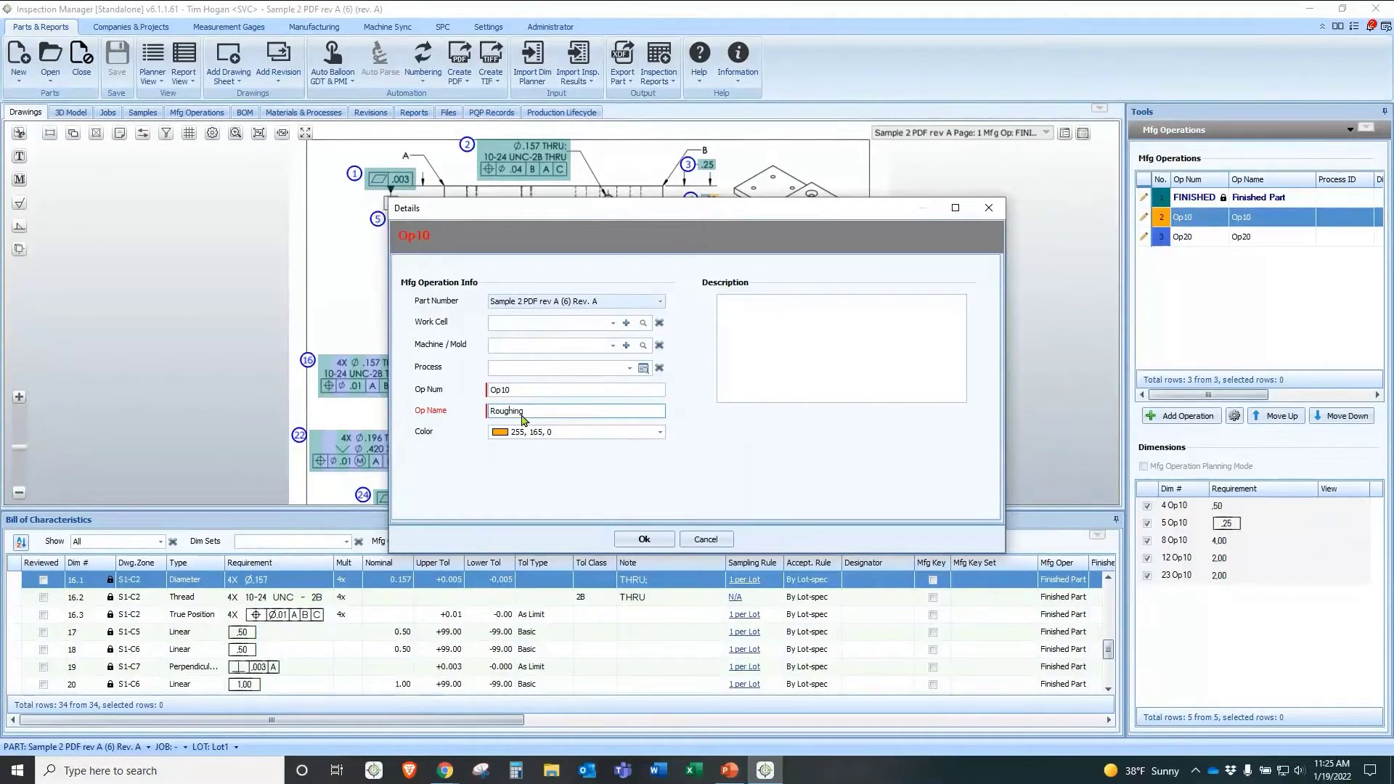
click(644, 540)
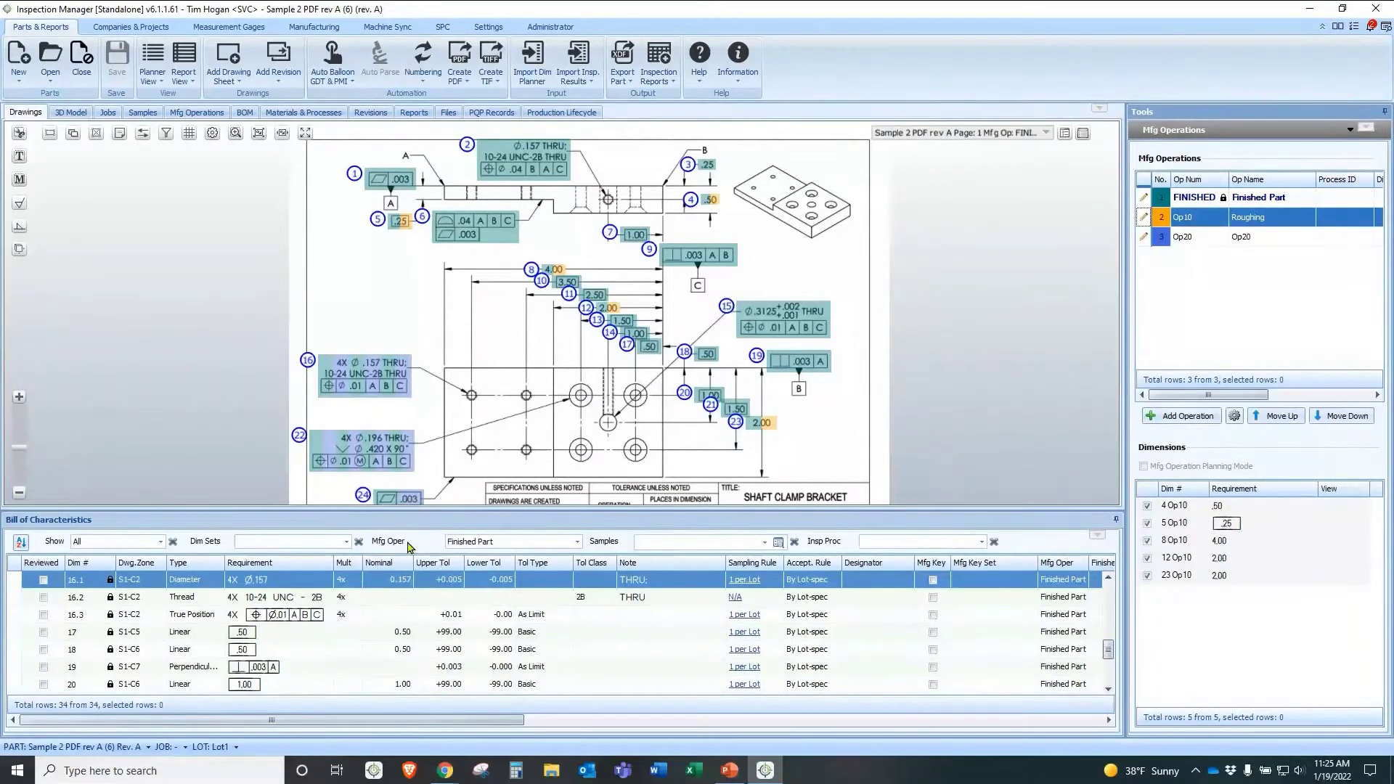
Filter the characteristics to the Roughing operation and select all five rows
click(494, 546)
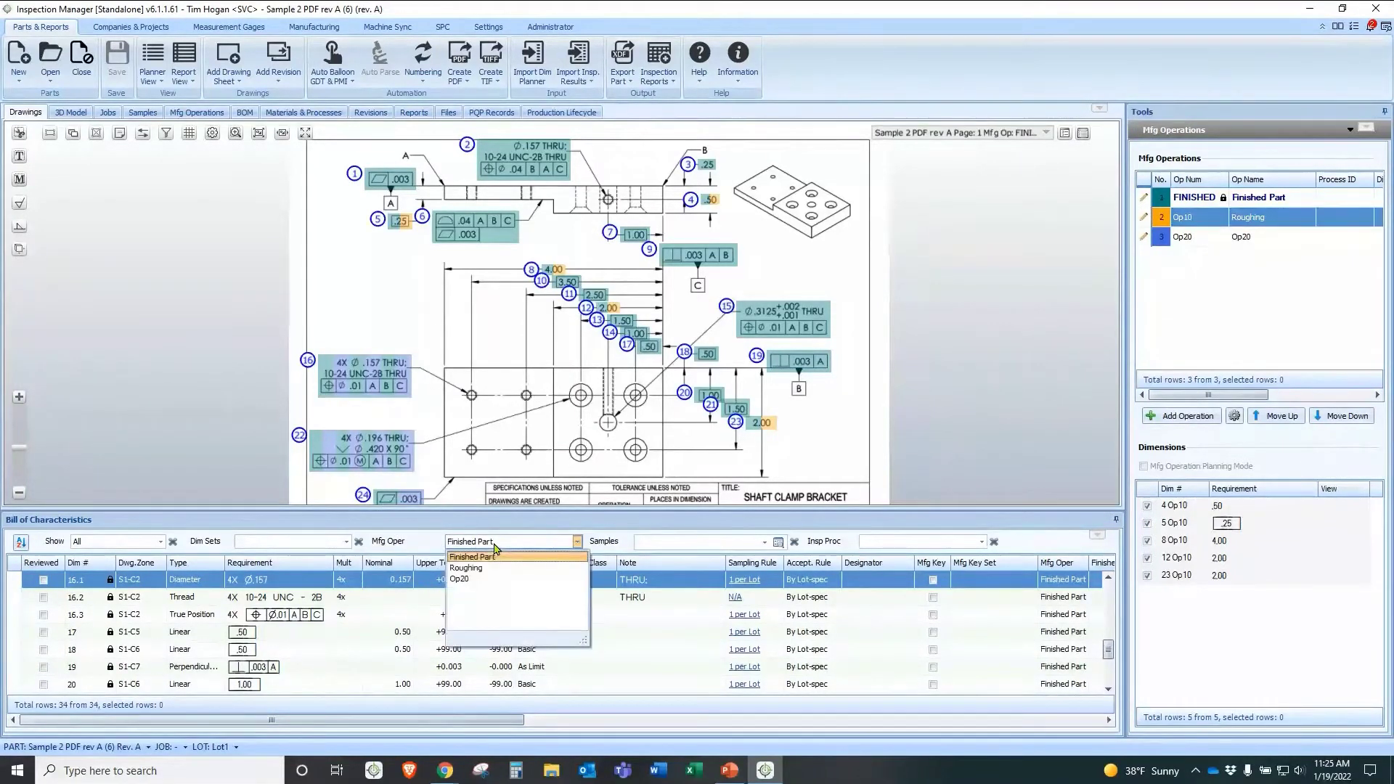
click(465, 569)
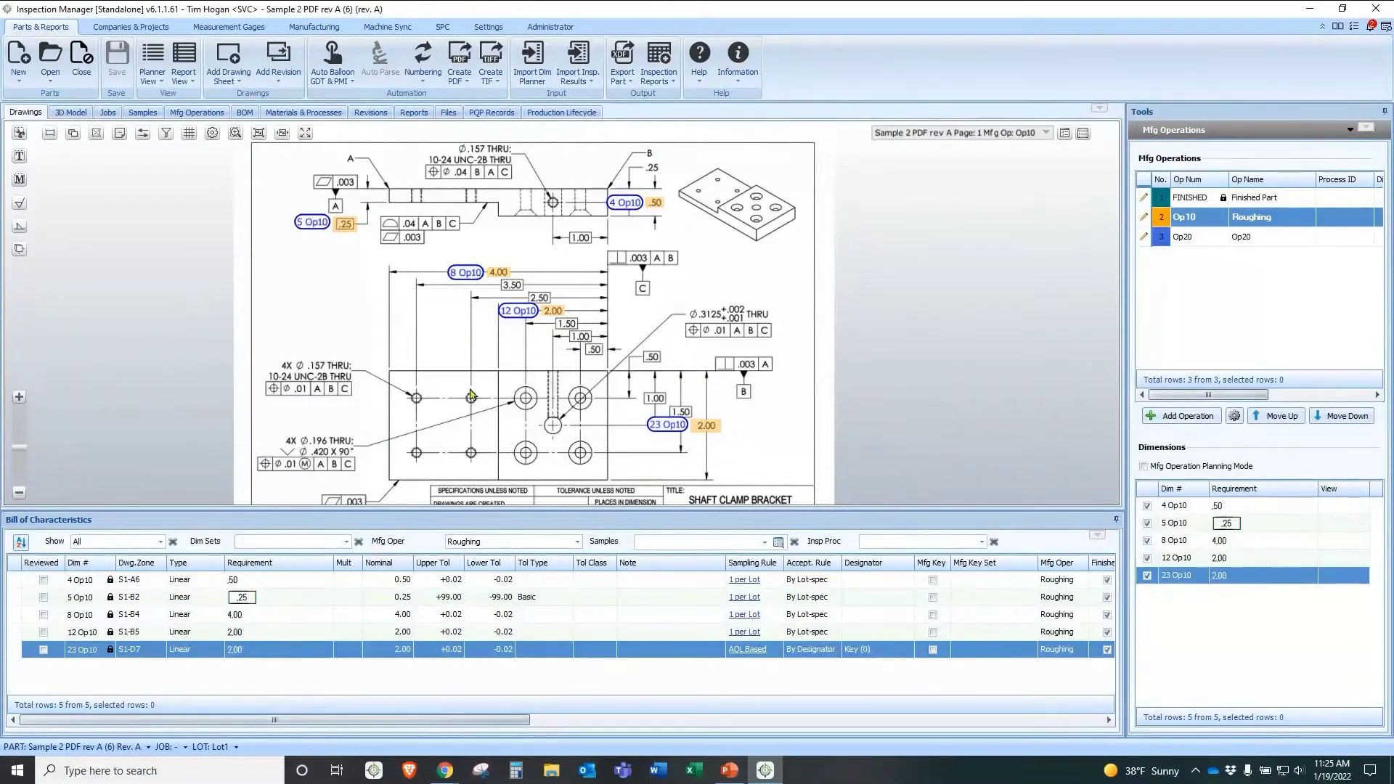
shift+click(316, 581)
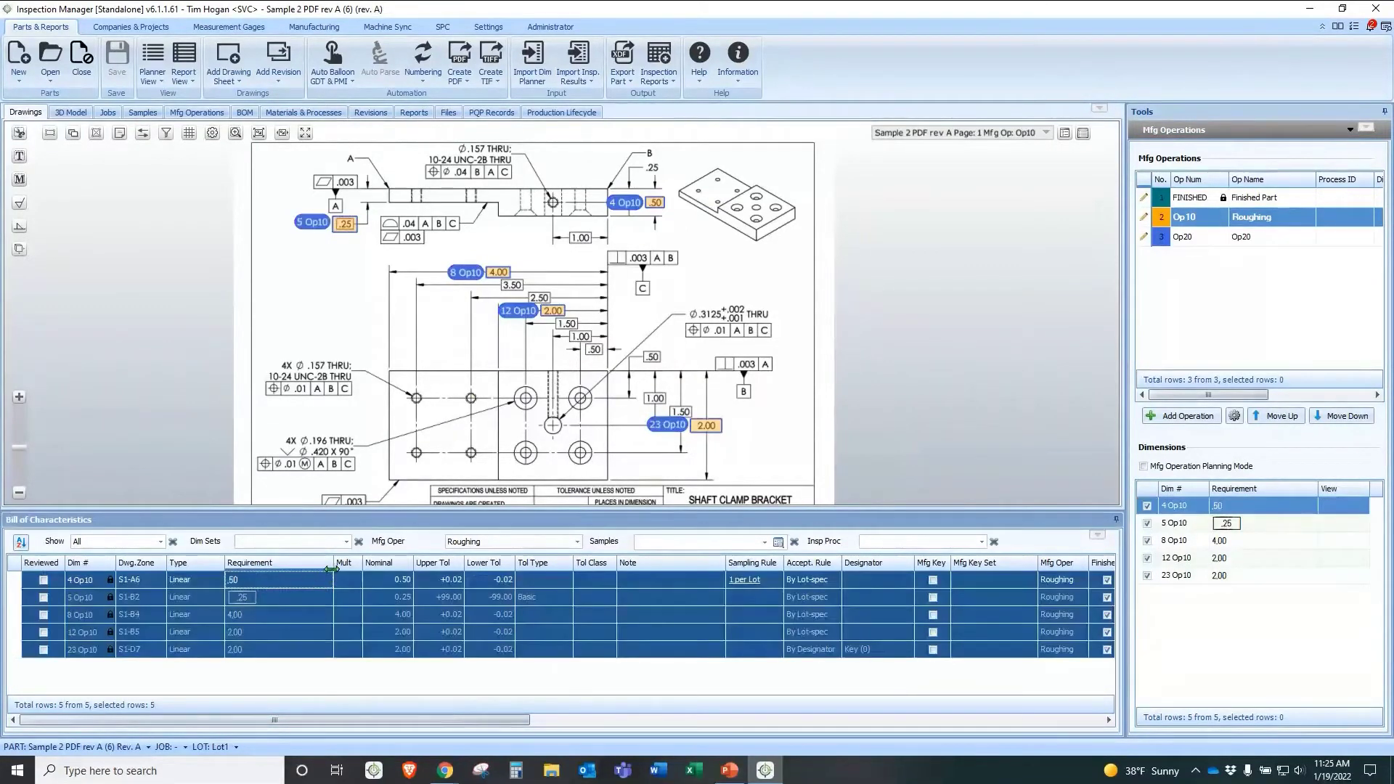
Bulk-update the five rows: add 0.02 to nominals and set gage category BLDMIC Blade Micrometer
right_click(303, 617)
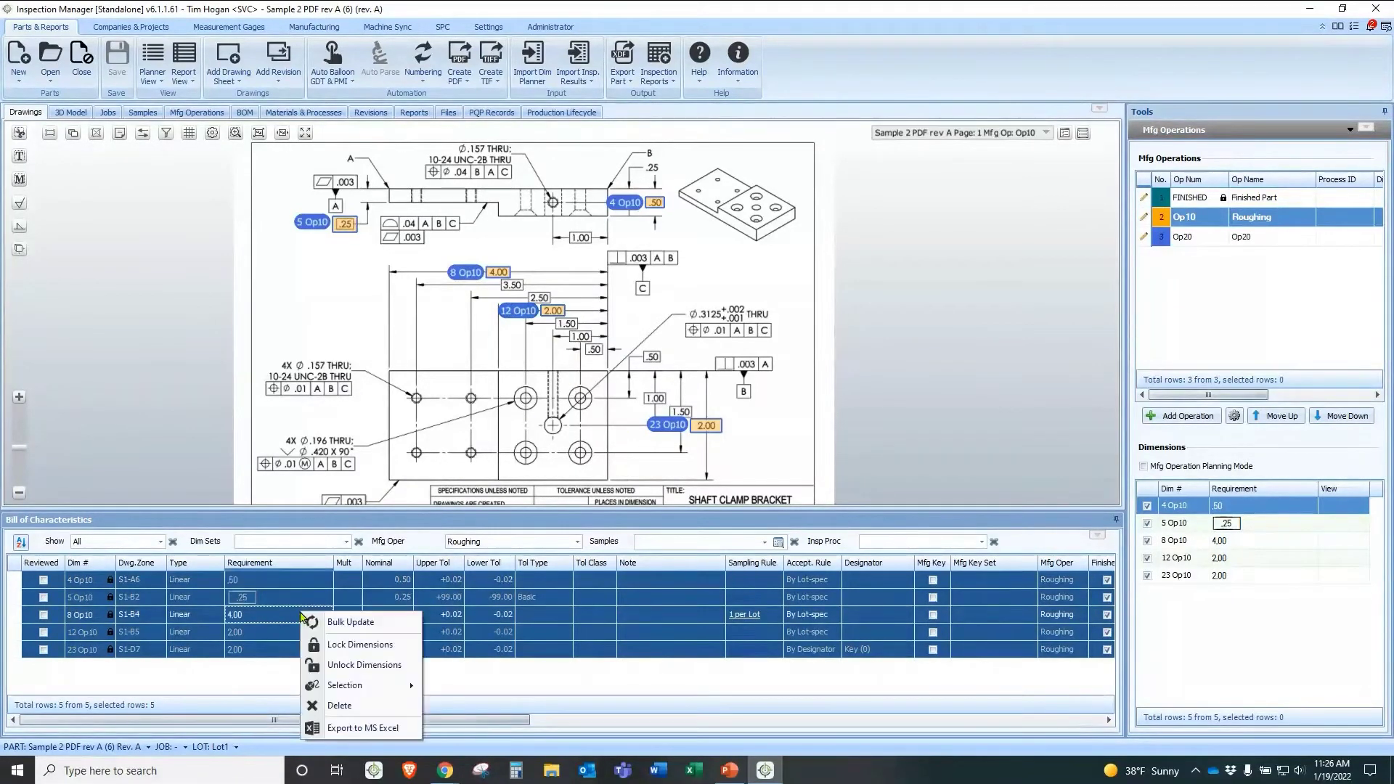
click(353, 623)
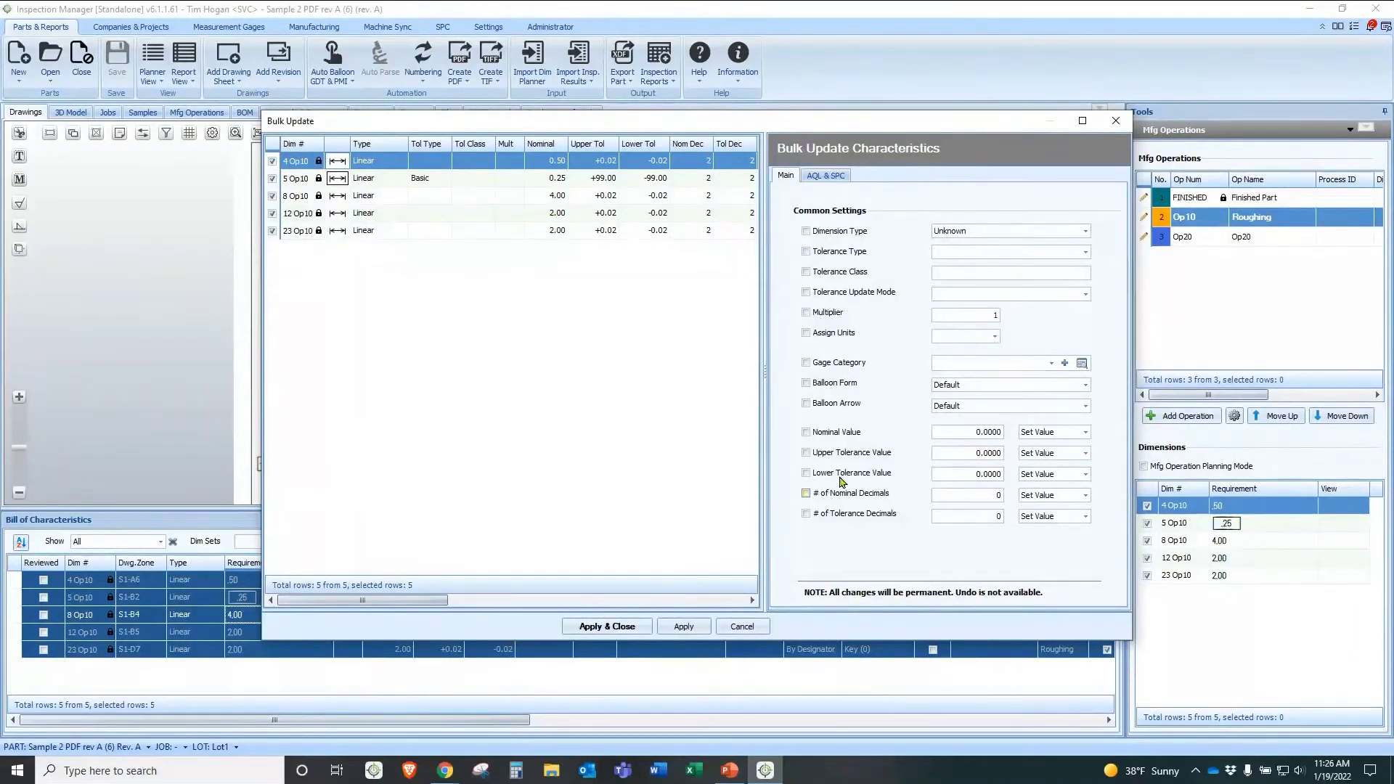
click(845, 433)
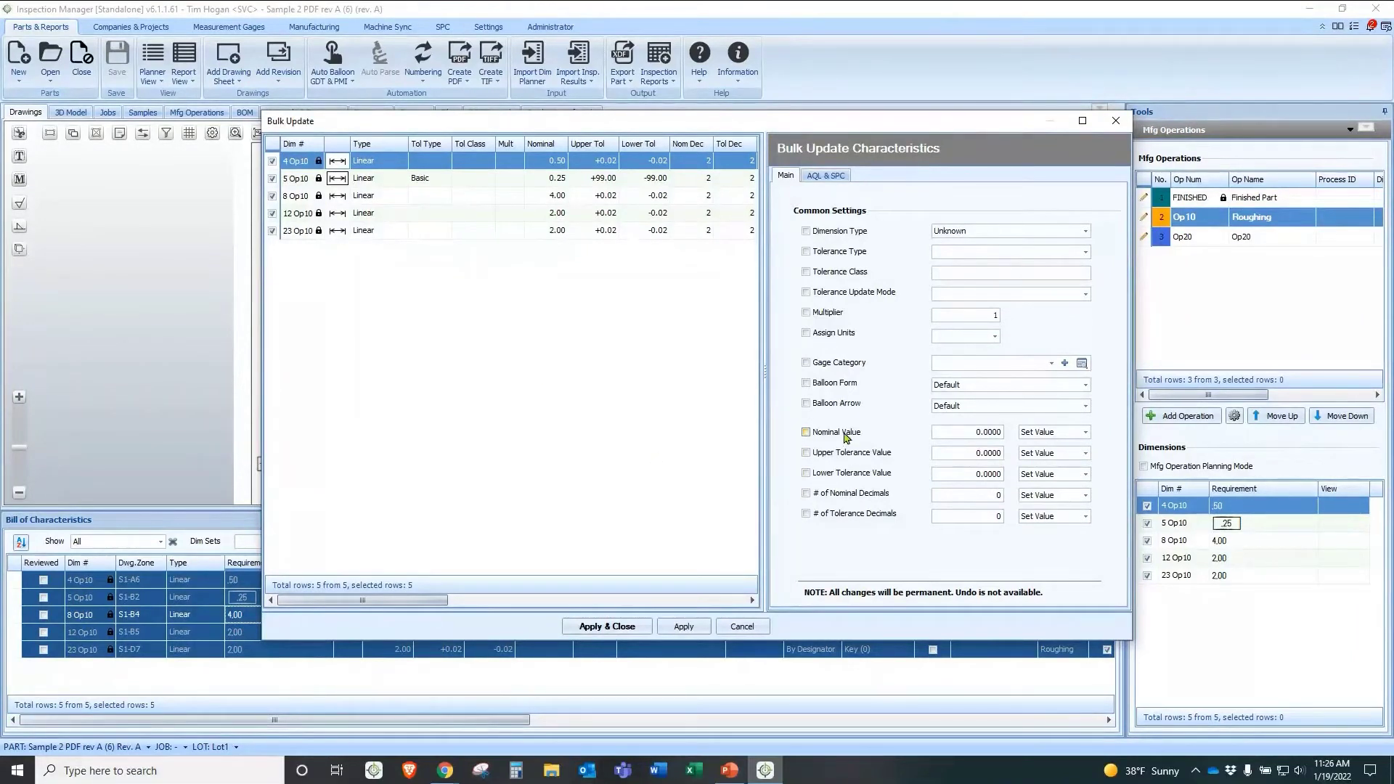
click(985, 433)
click(986, 434)
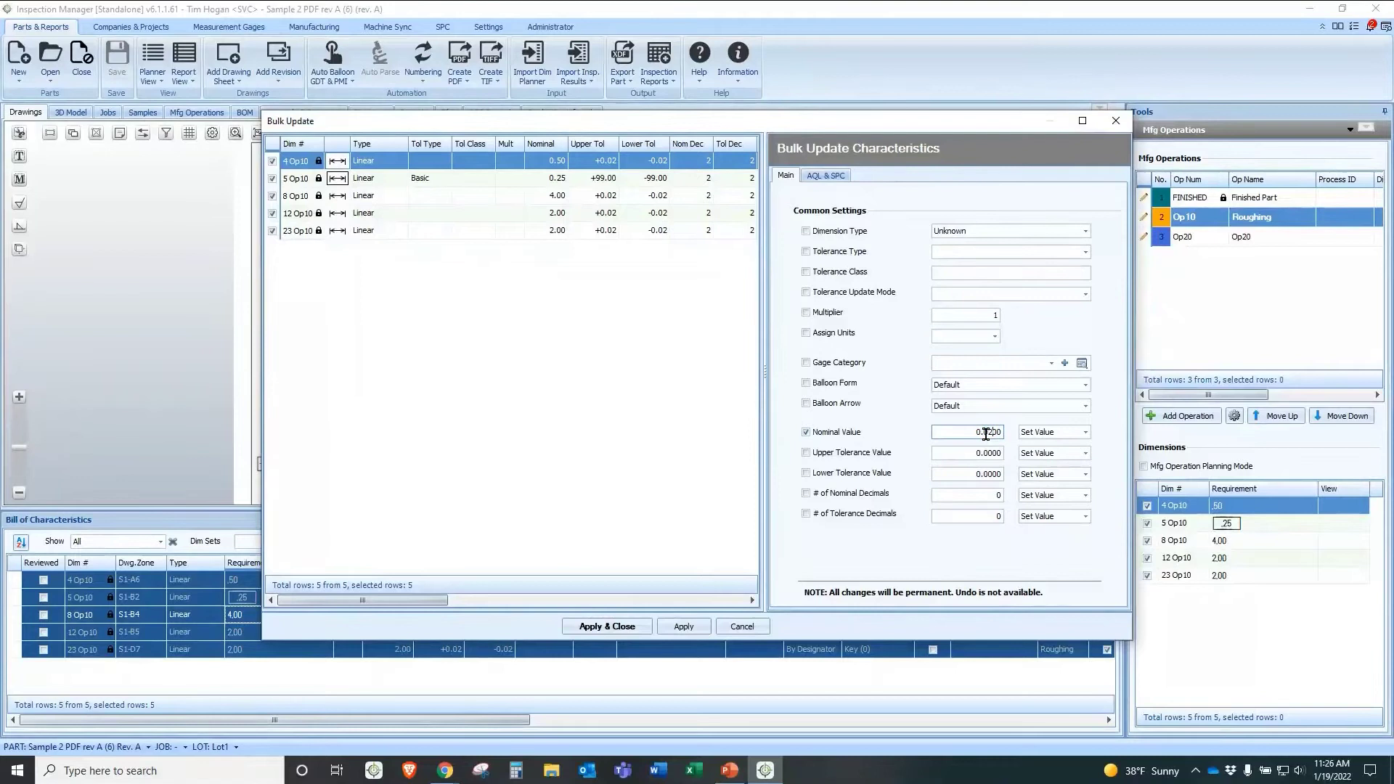
click(1068, 432)
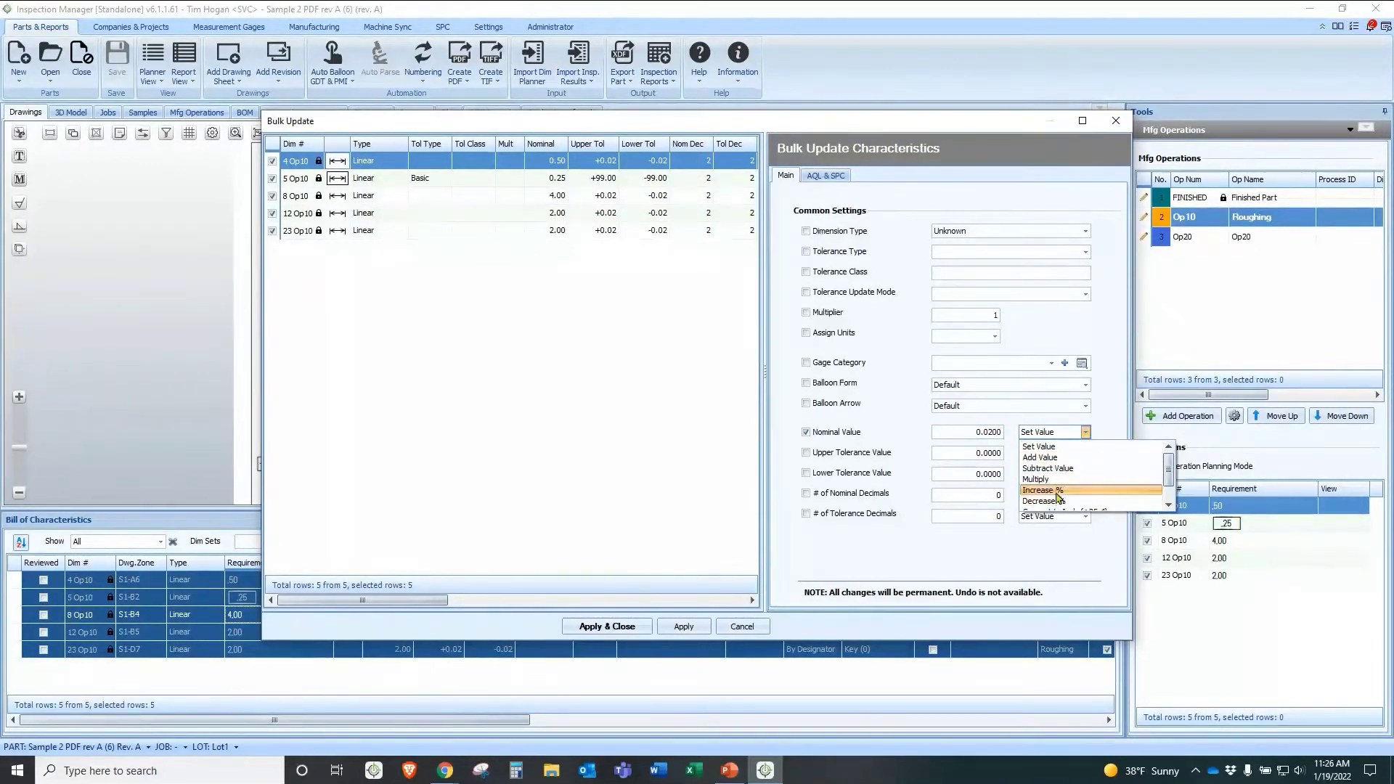
click(1048, 457)
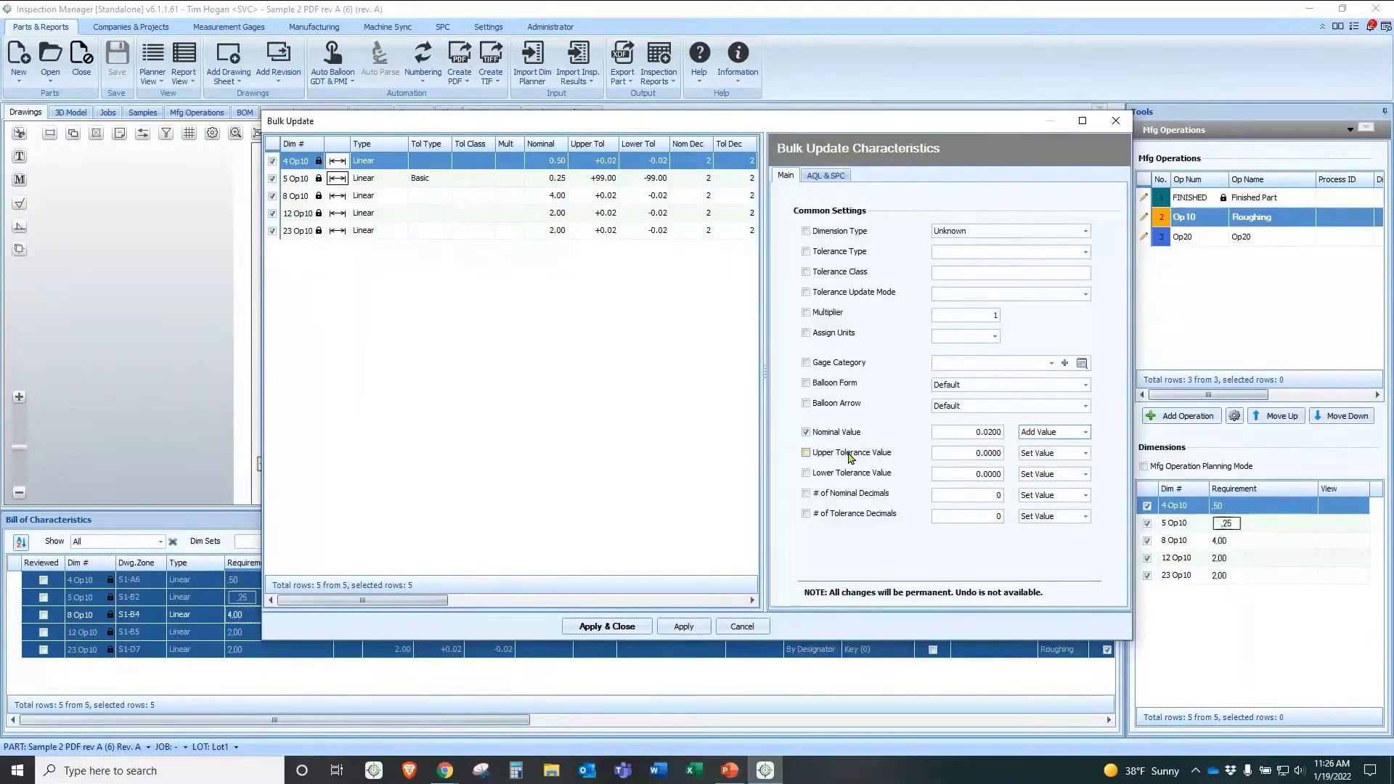
click(835, 363)
click(1052, 364)
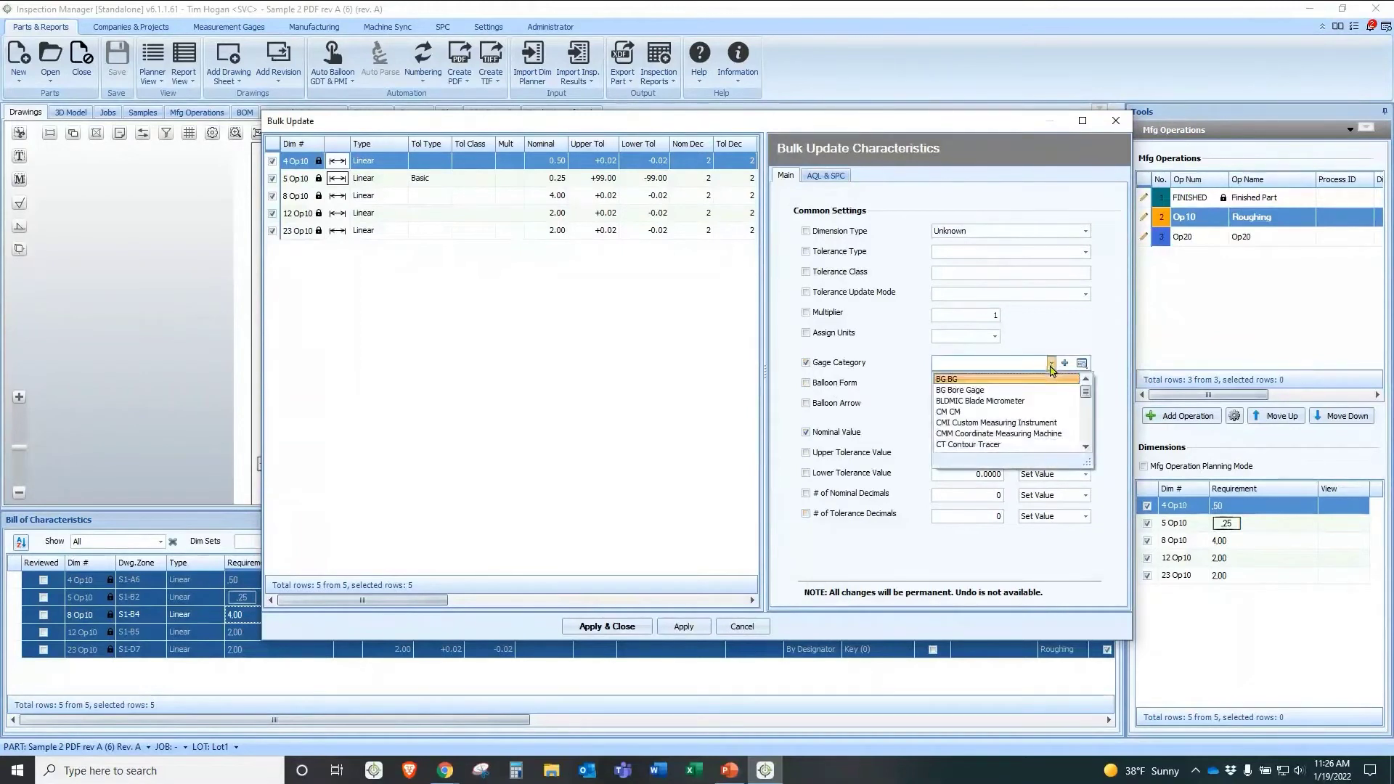
click(1016, 401)
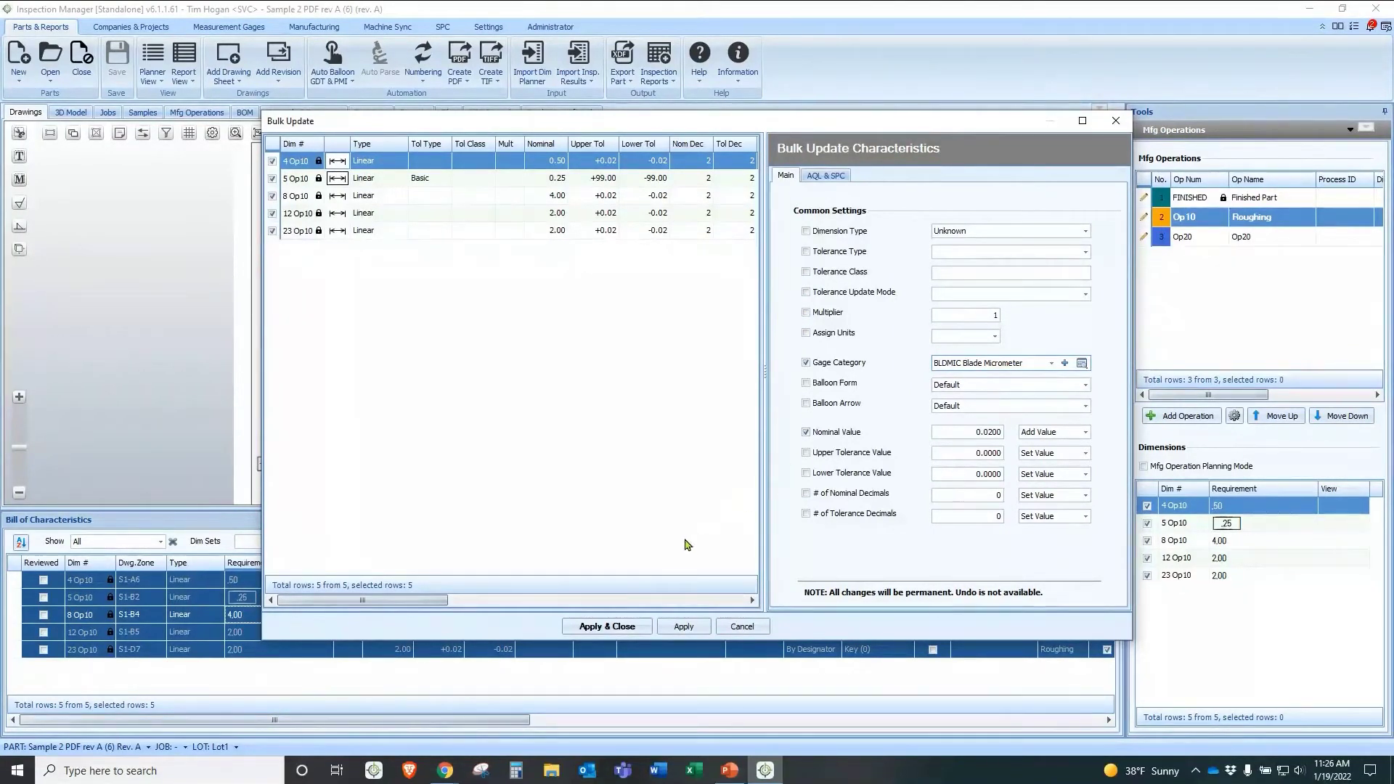
Apply the bulk update and create an Inspection Planner report for Roughing
click(591, 626)
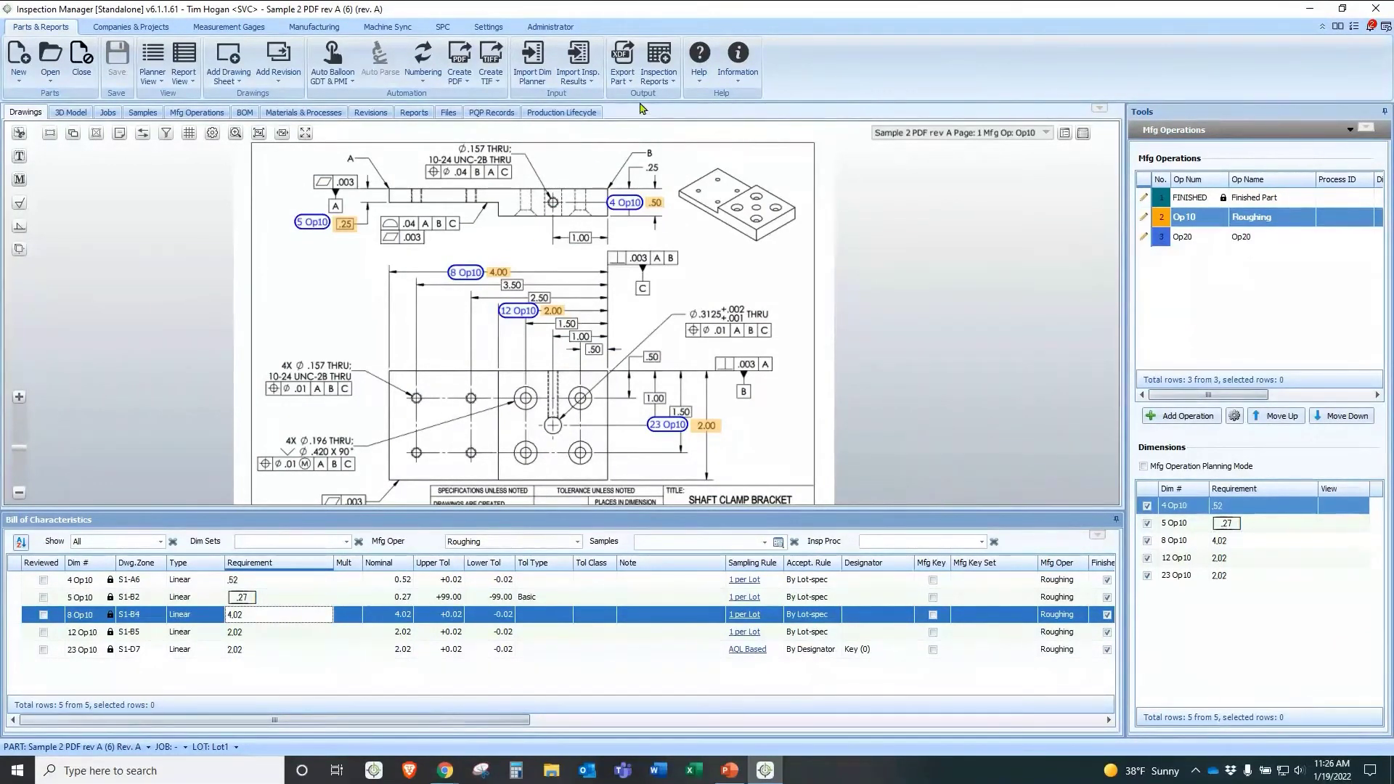
click(673, 85)
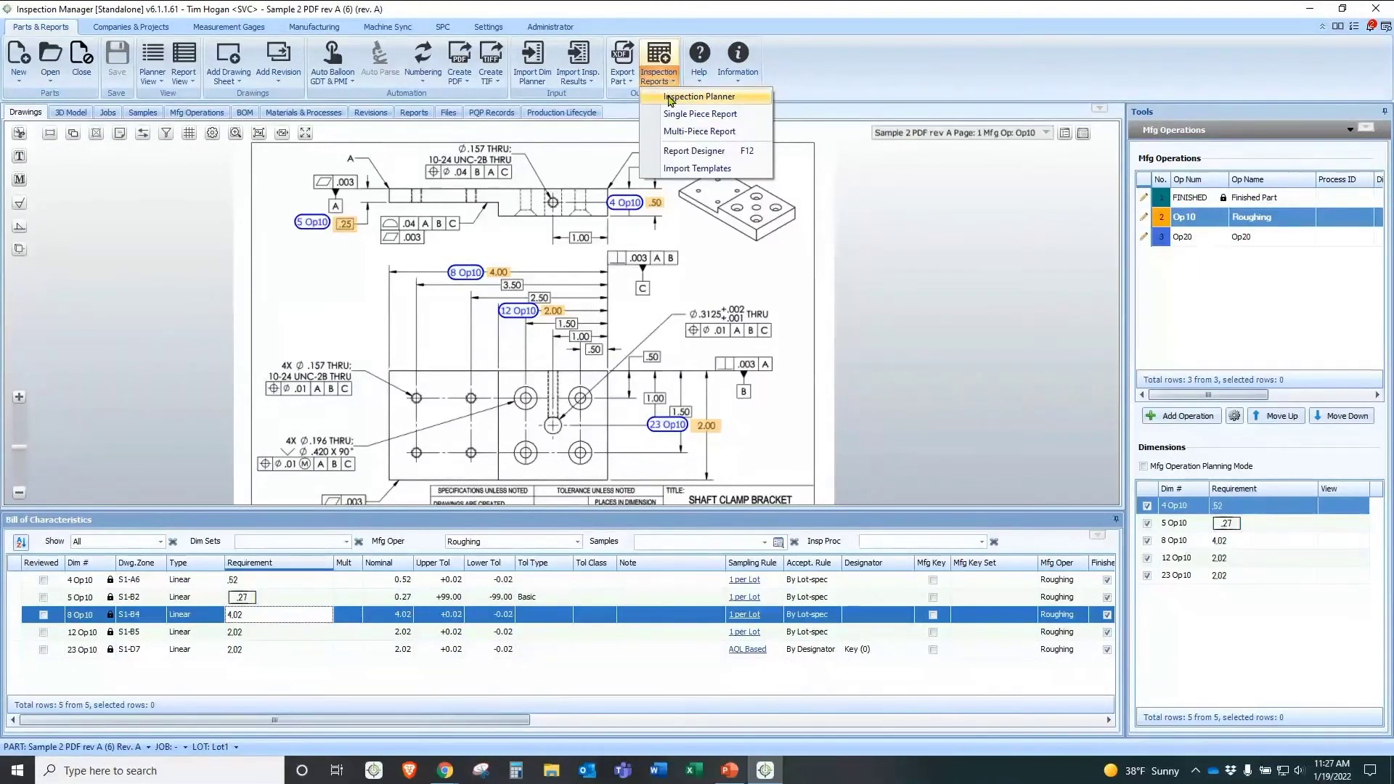
click(668, 97)
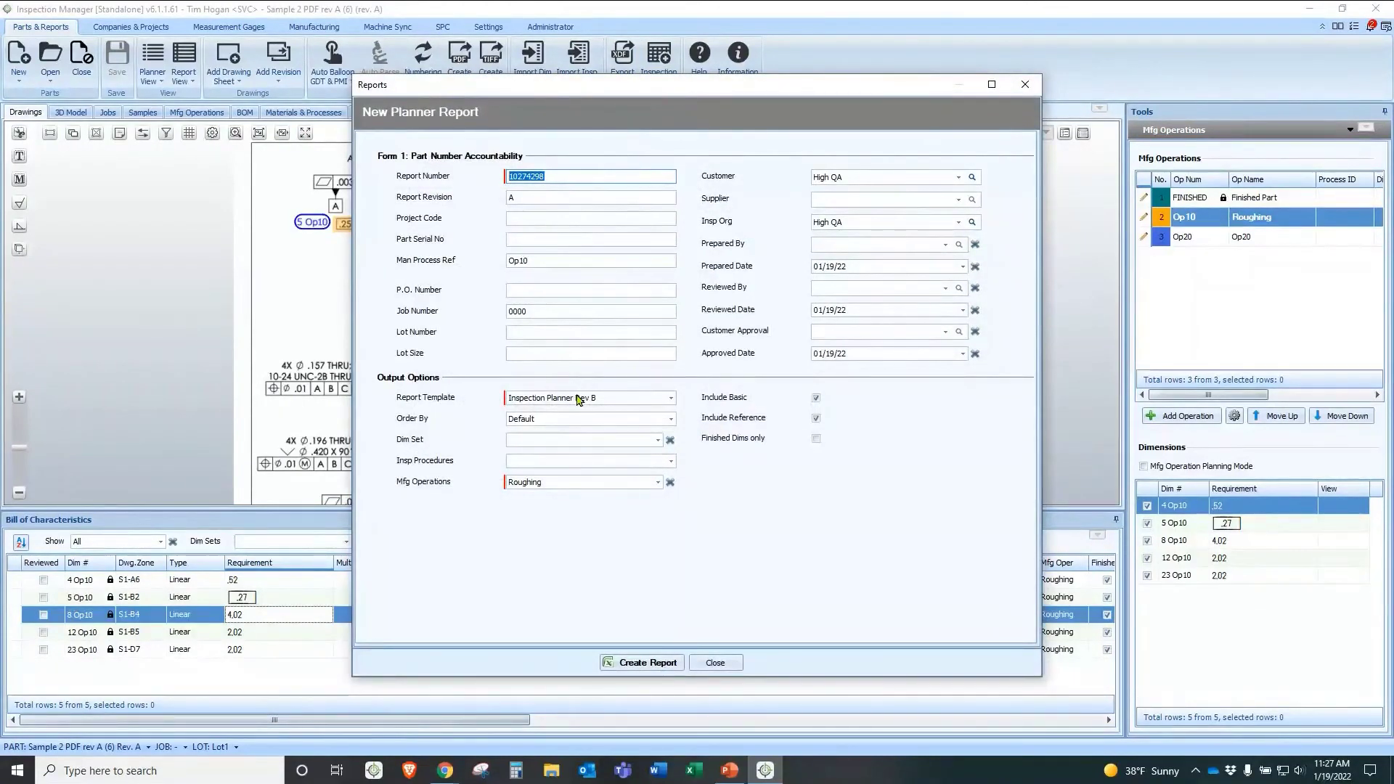
click(645, 662)
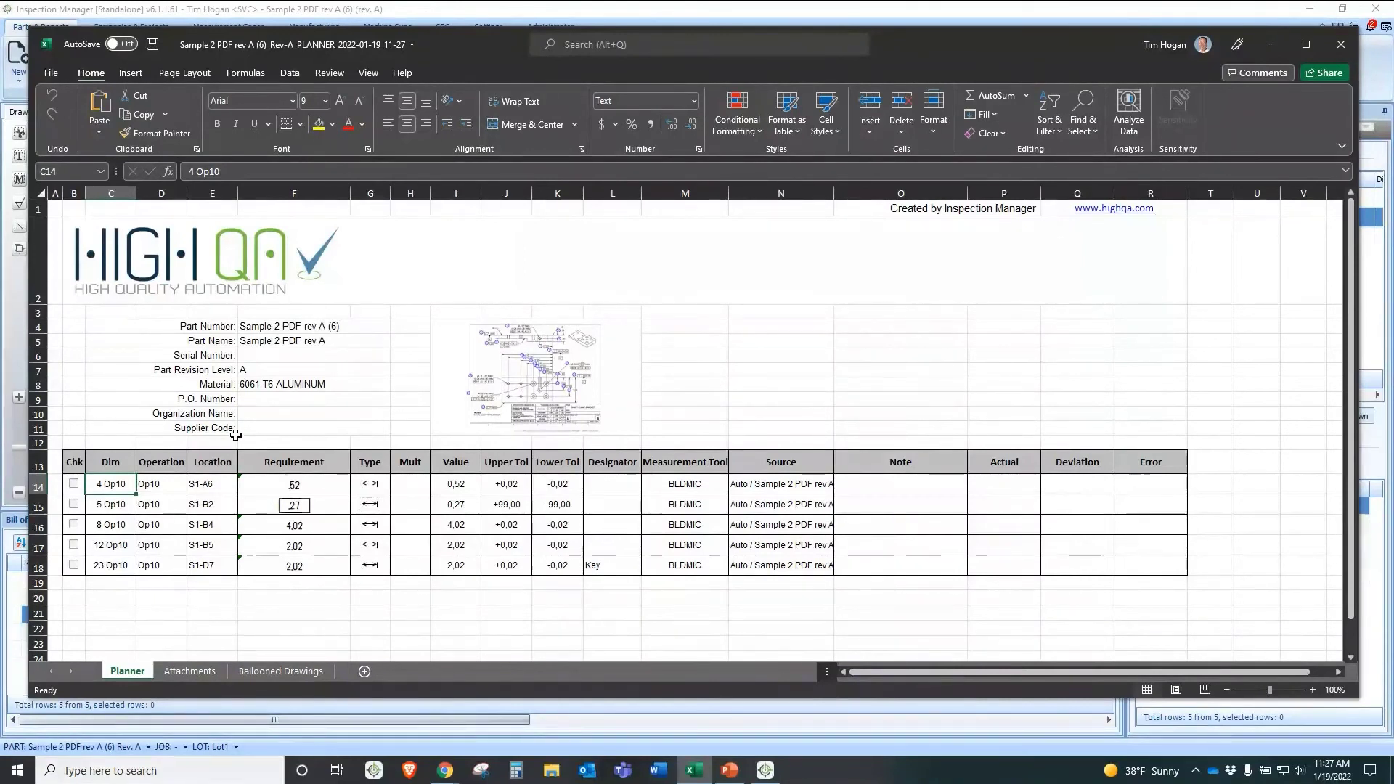
Review the planner's Operation, Requirement and Measurement Tool columns, the Key designator and the Actual column
drag(161, 488, 159, 567)
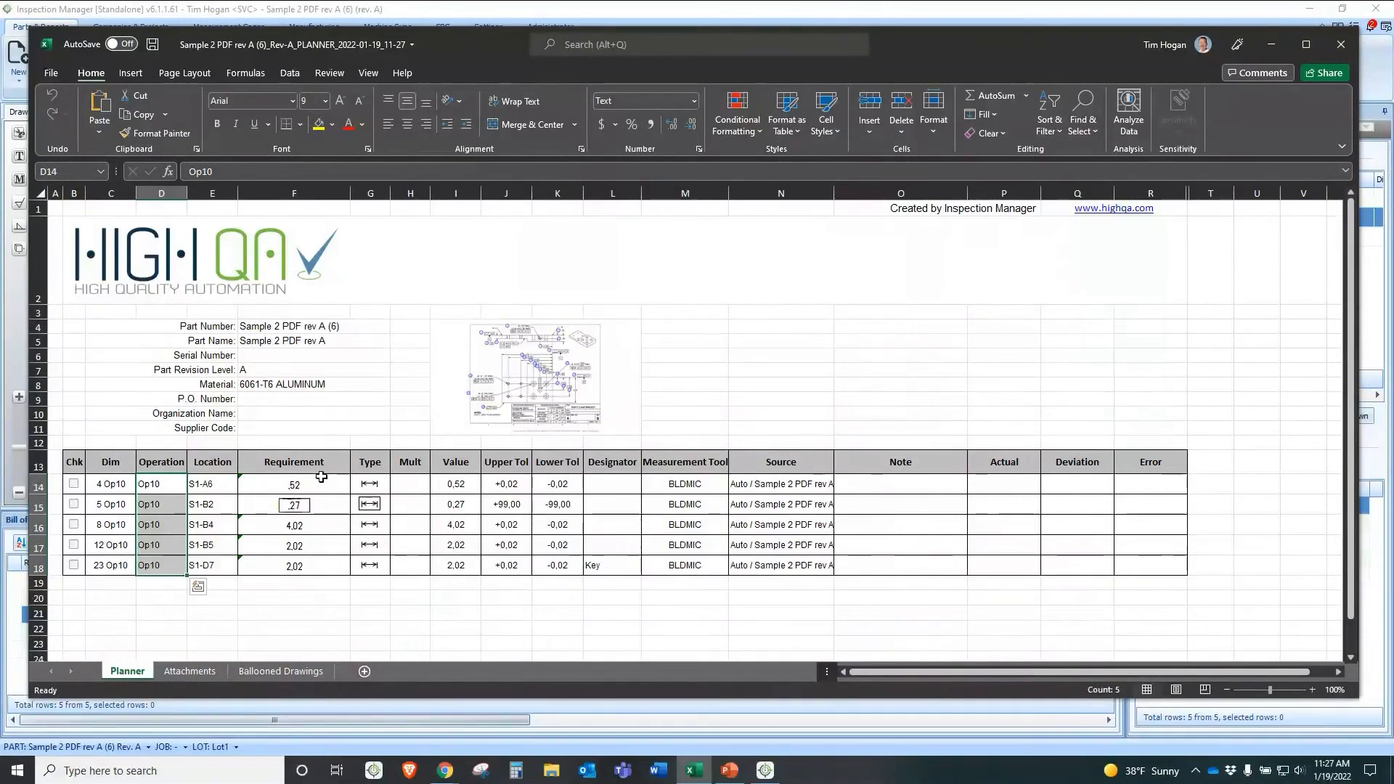
drag(314, 491, 303, 567)
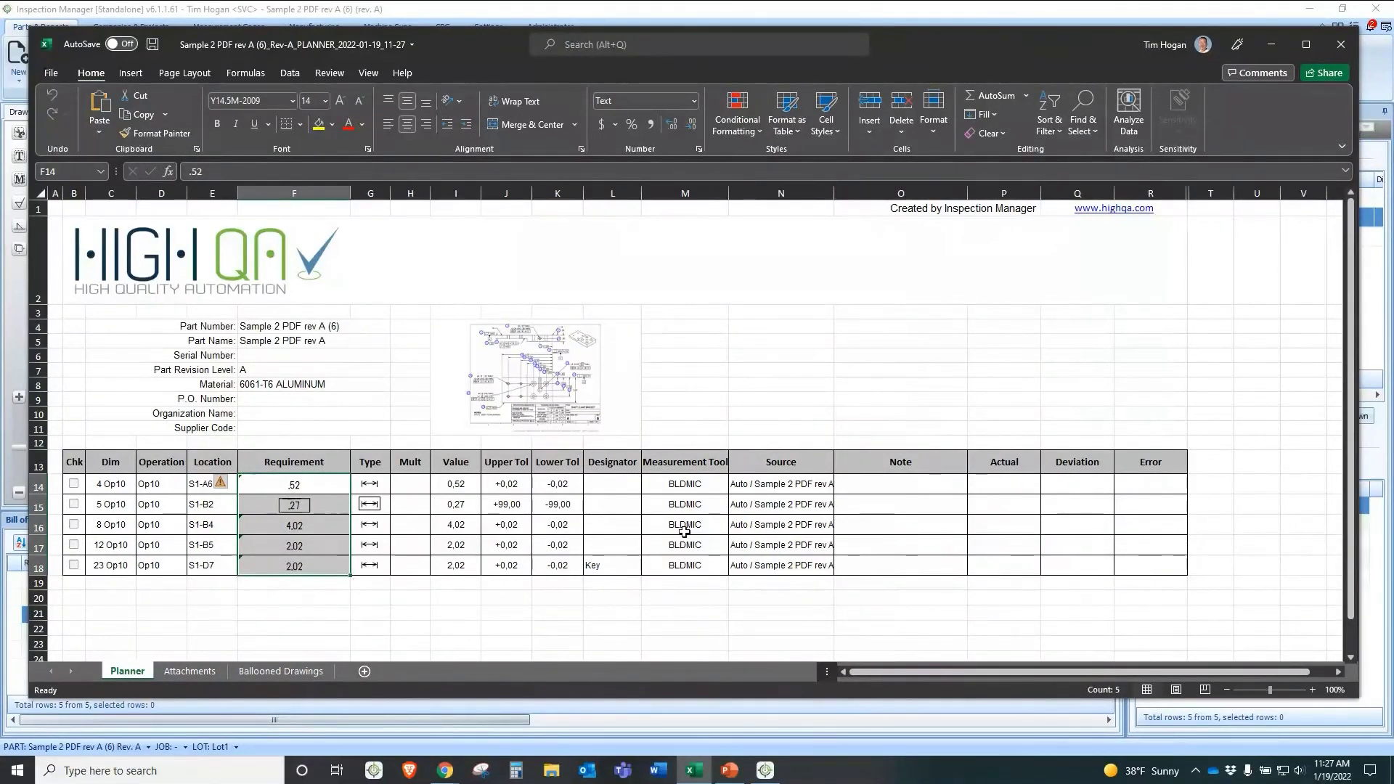
drag(690, 479, 677, 559)
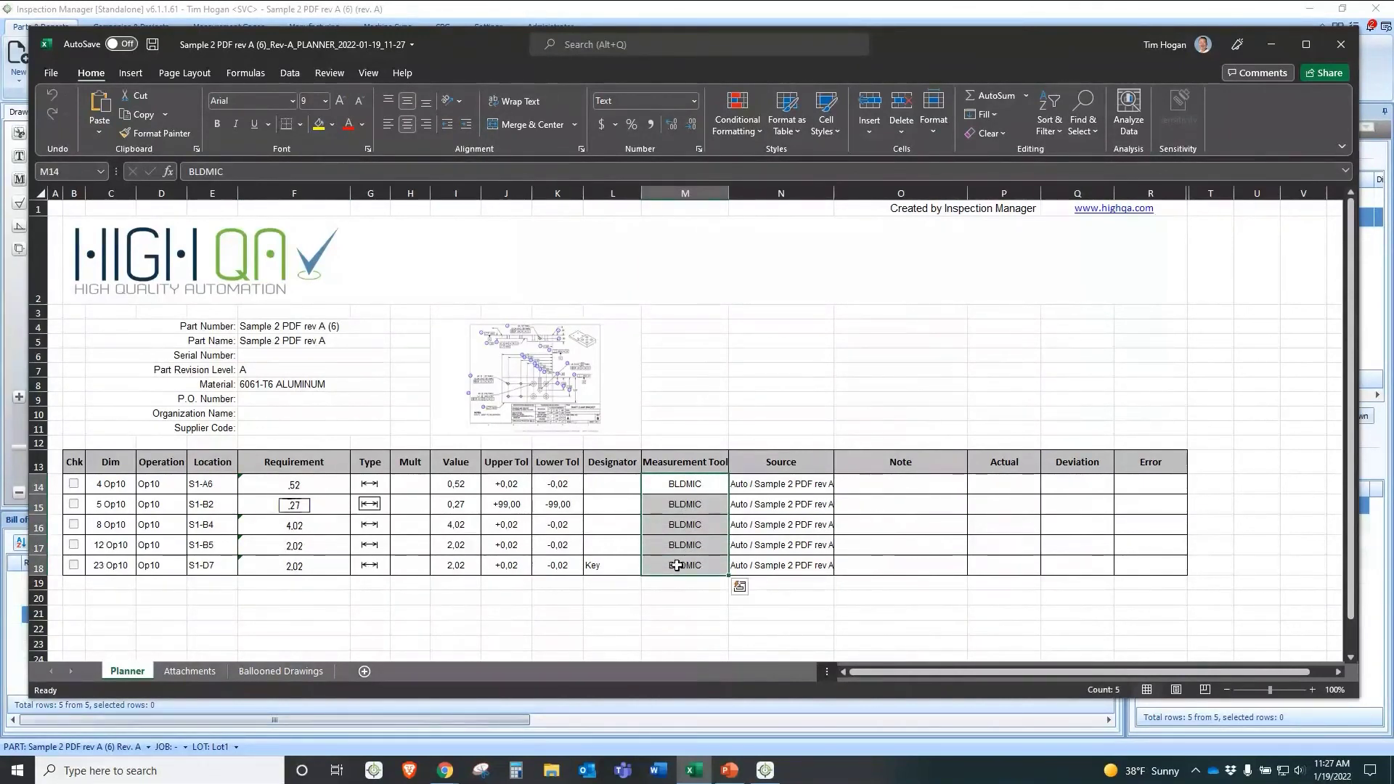
click(615, 572)
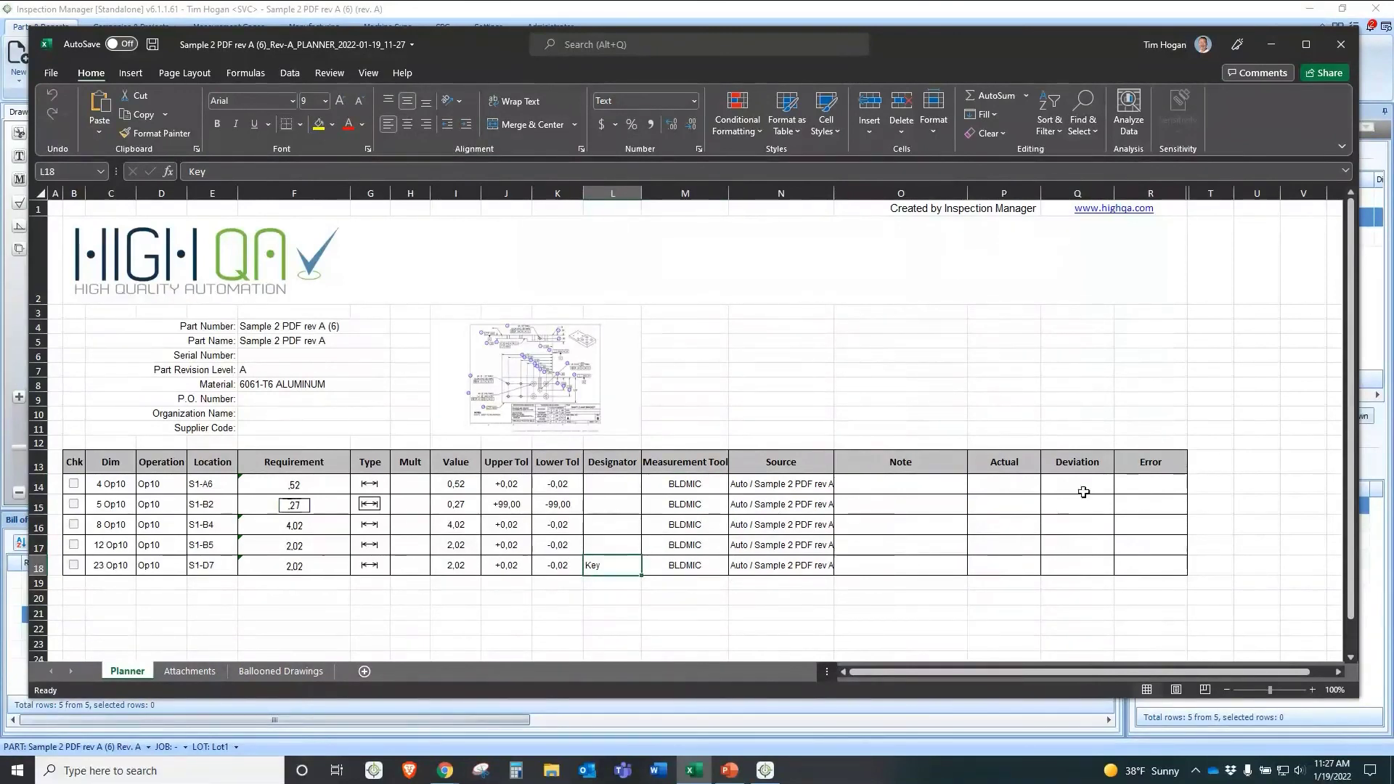
click(995, 487)
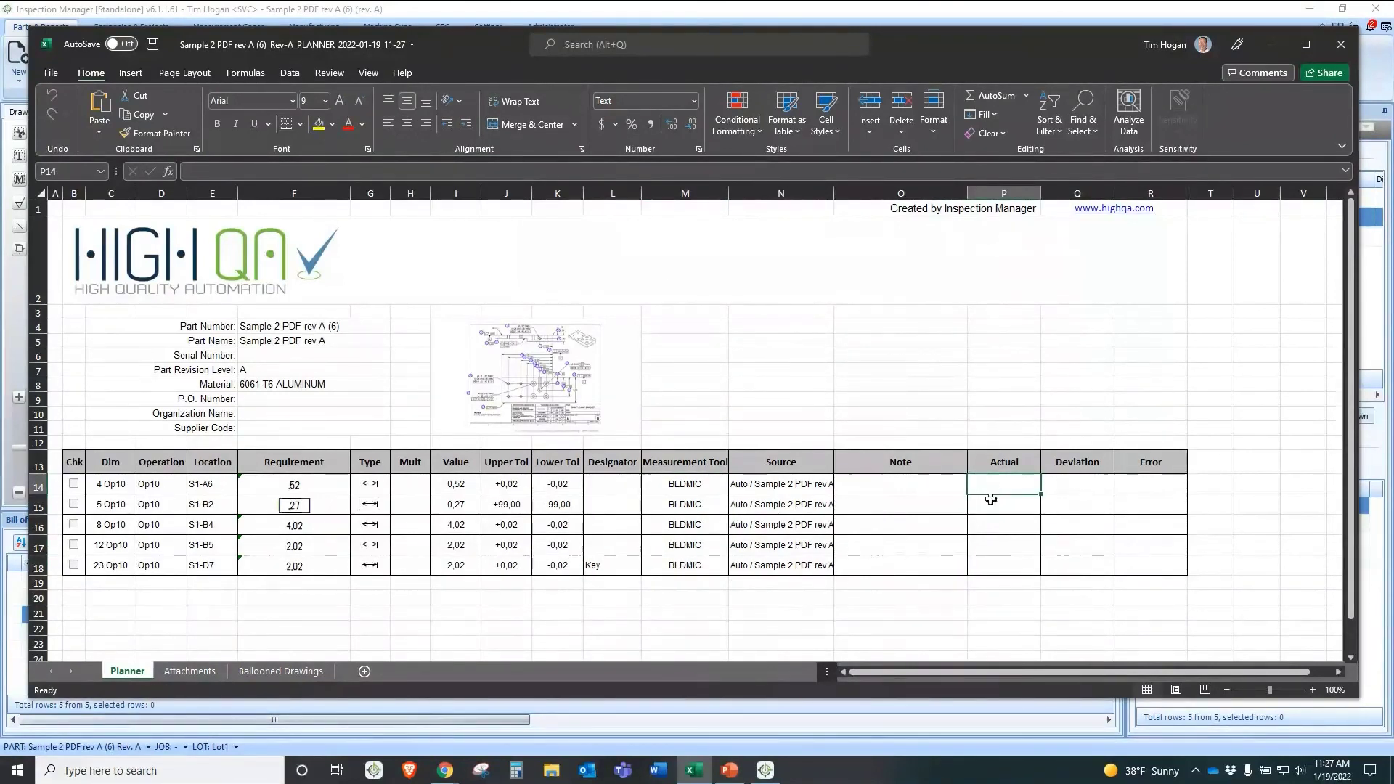